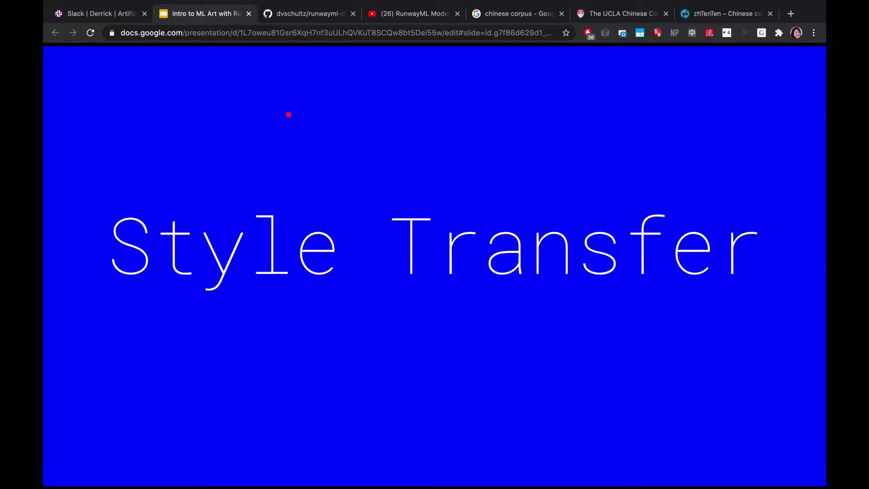
- Go through the presentation's style transfer slides, from the title to the overview of style transfer models available in Runway
{"action": "key", "text": "Right"}
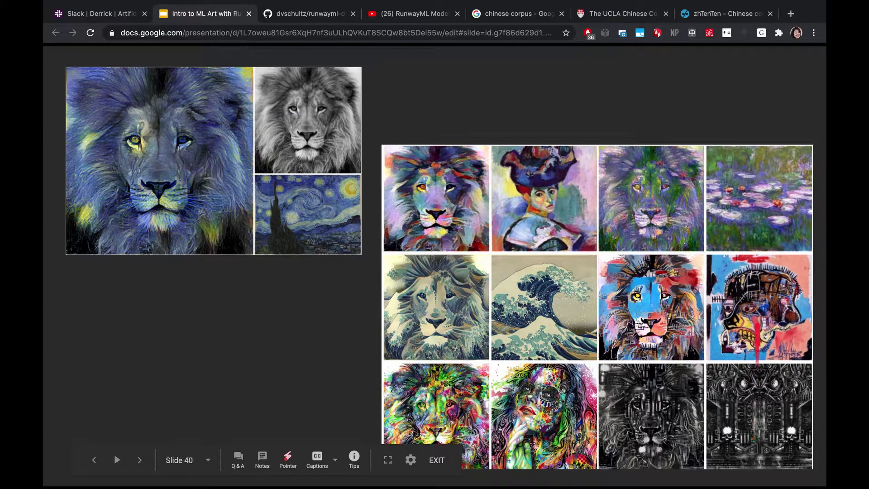
{"action": "key", "text": "Right"}
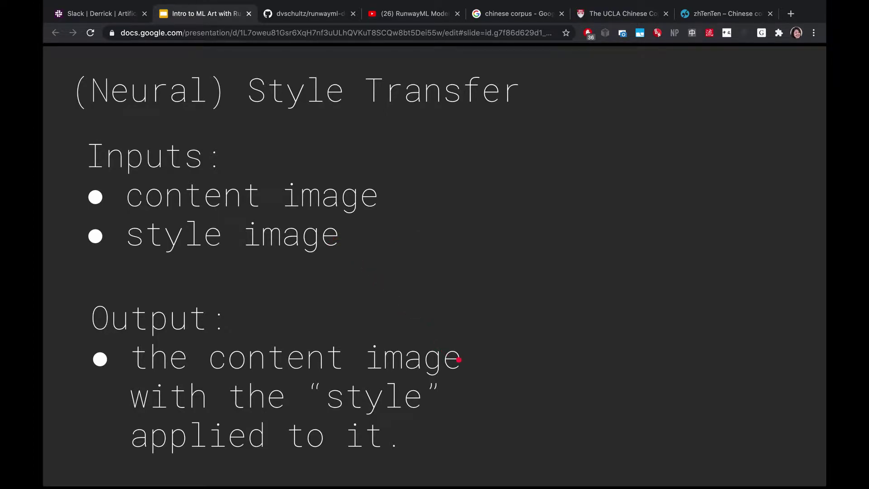
{"action": "key", "text": "Right"}
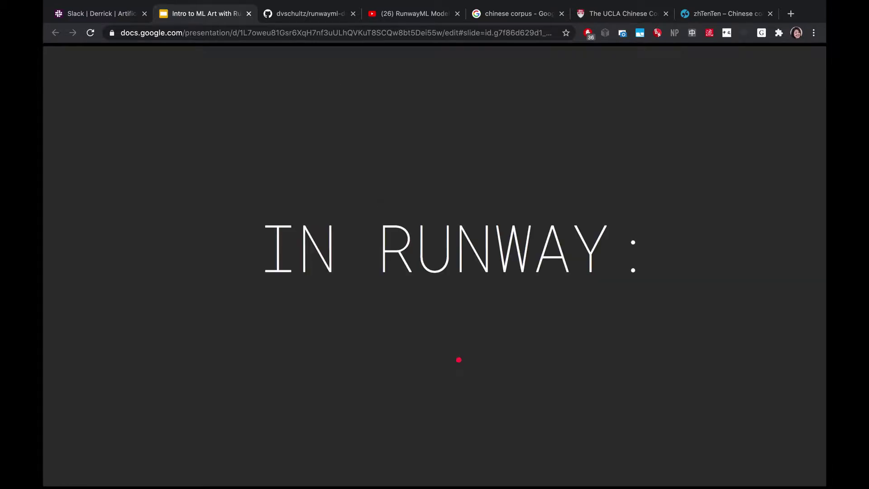
{"action": "key", "text": "Right"}
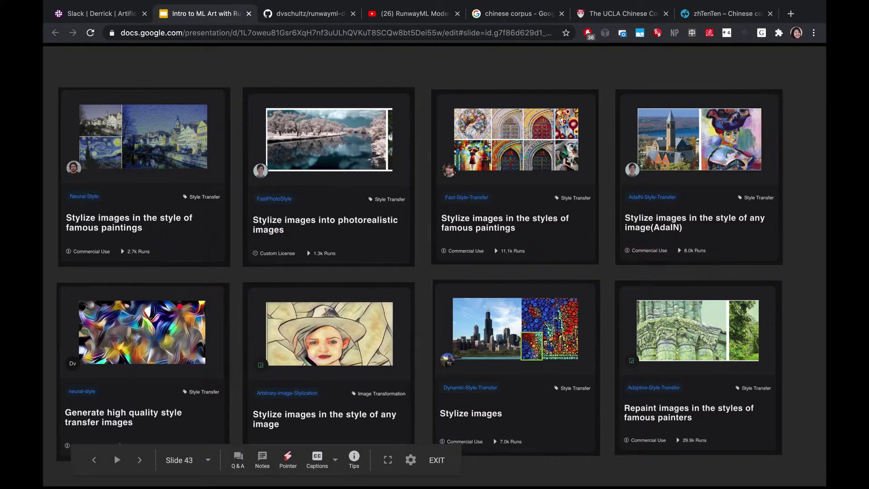
{"action": "key", "text": "Right"}
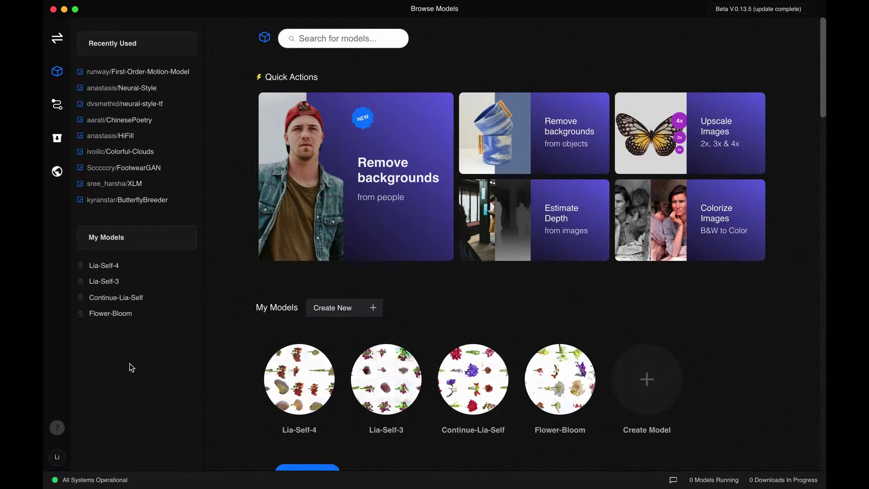
- Switch to Runway's model browser, filter the models by the Style Transfer category and look over the listed models
{"action": "scroll", "coordinate": [236, 345], "scroll_direction": "down", "scroll_amount": 8}
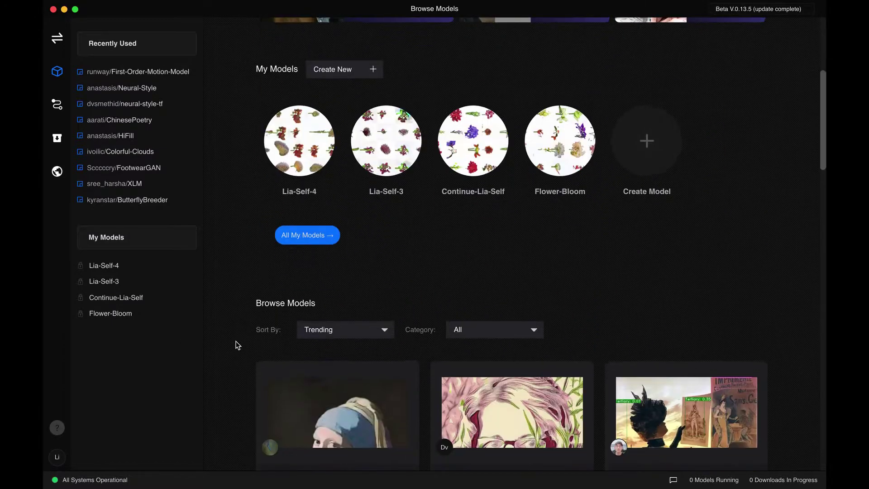
{"action": "left_click", "coordinate": [481, 187]}
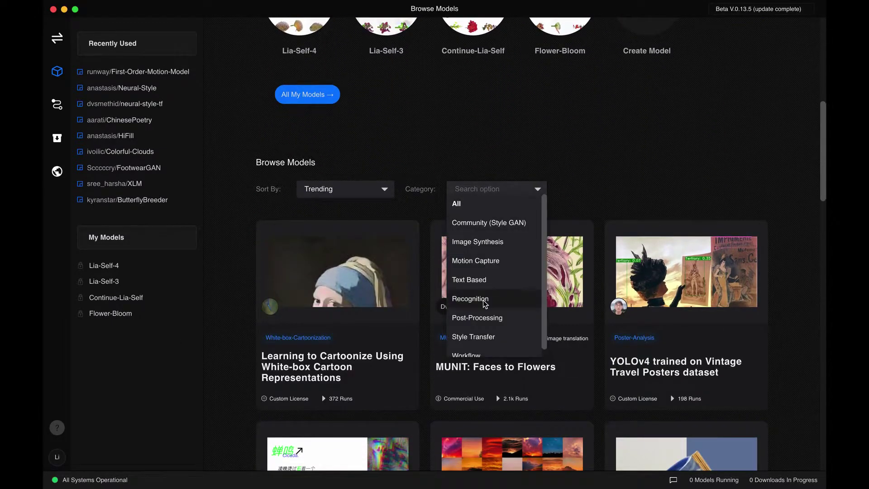
{"action": "scroll", "coordinate": [482, 290], "scroll_direction": "down", "scroll_amount": 1}
{"action": "left_click", "coordinate": [487, 329]}
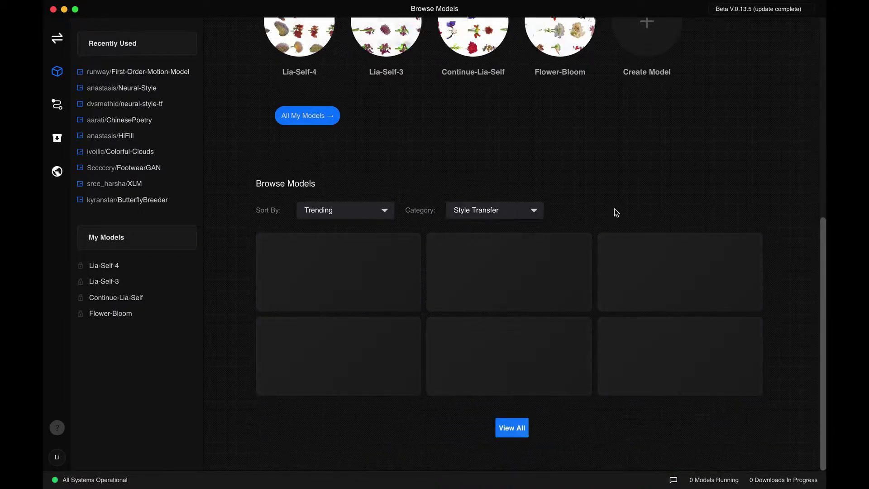
{"action": "scroll", "coordinate": [340, 161], "scroll_direction": "down", "scroll_amount": 4}
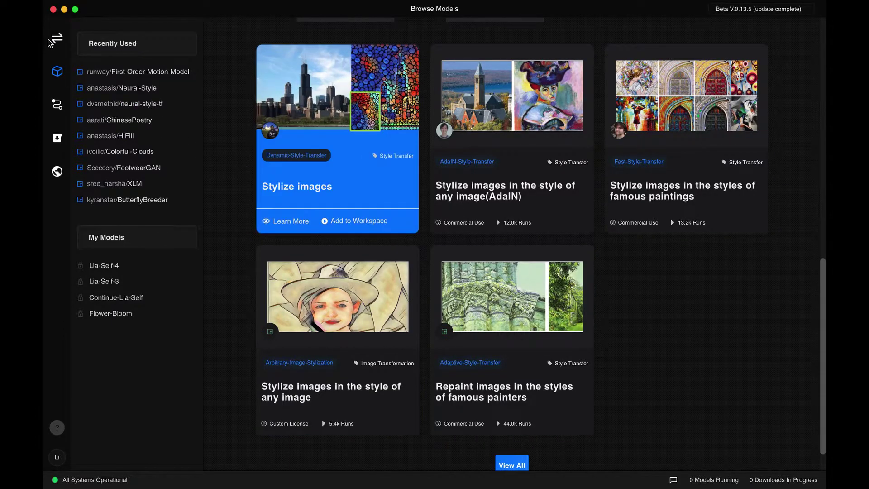
- Add the Dynamic-Style-Transfer model to the Animation workspace
{"action": "mouse_move", "coordinate": [349, 221]}
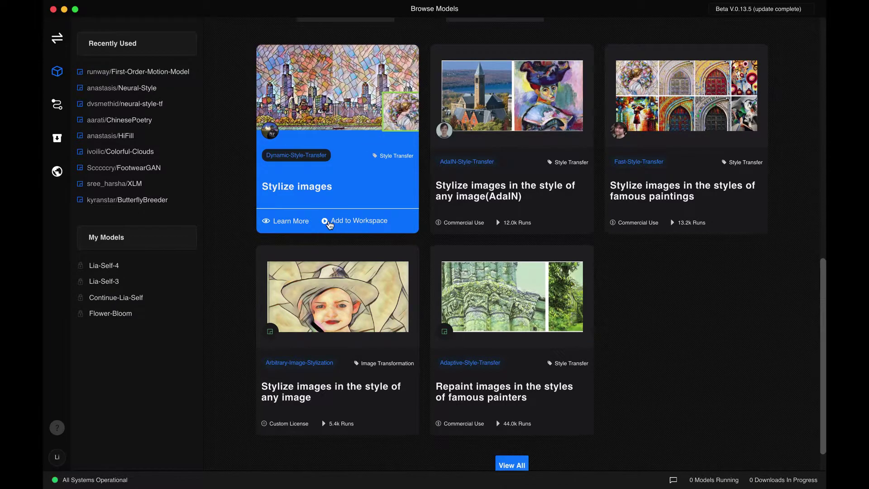
{"action": "left_click", "coordinate": [329, 223]}
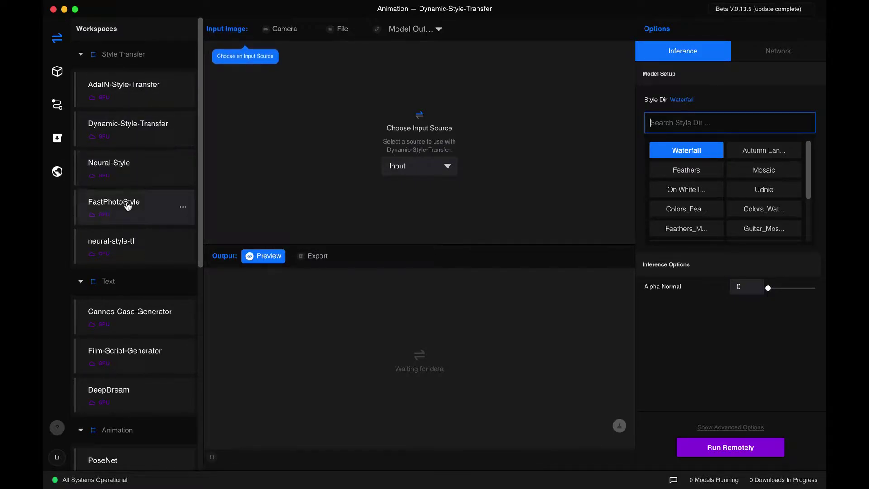
- Select neural-style-tf in the Style Transfer workspace and open its model information page
{"action": "left_click", "coordinate": [131, 89]}
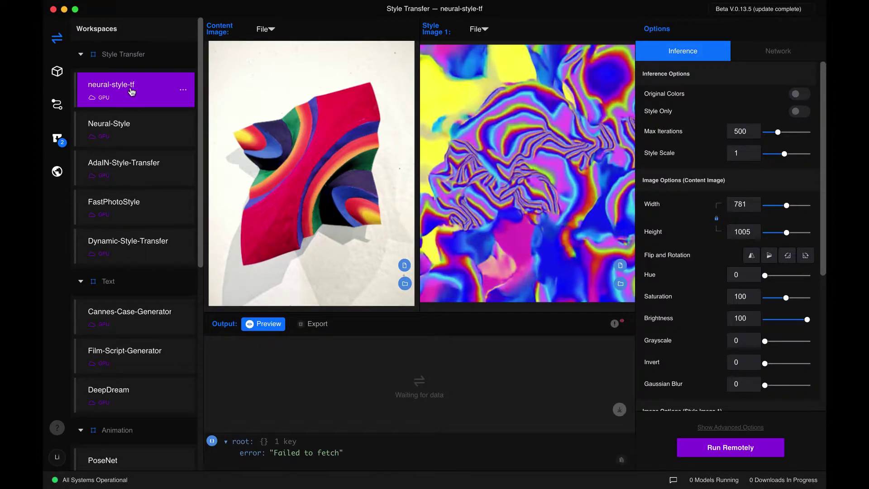
{"action": "left_click", "coordinate": [183, 93]}
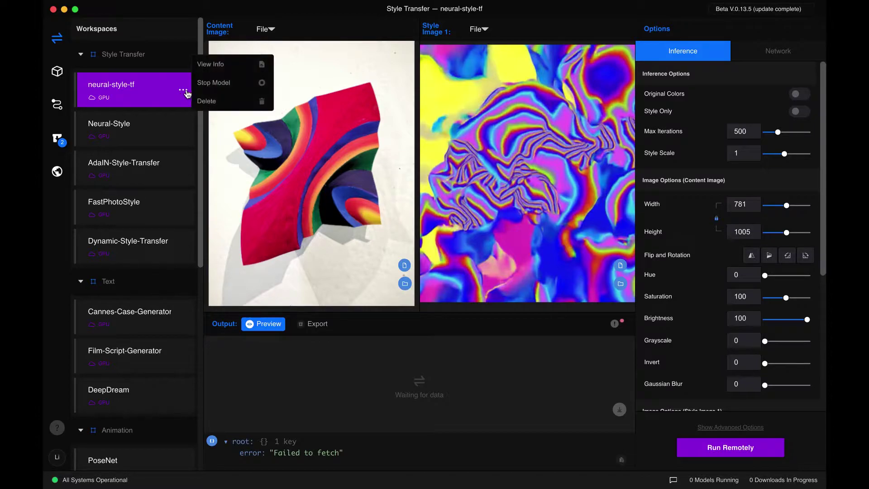
{"action": "left_click", "coordinate": [224, 69]}
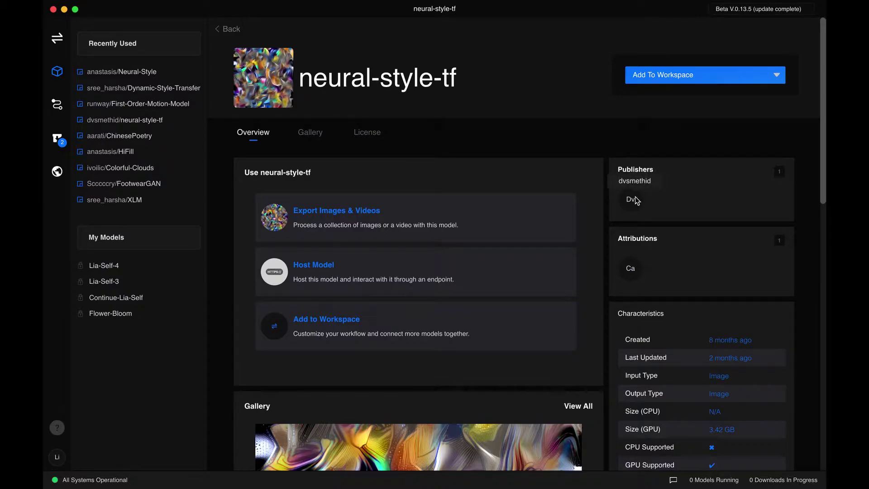
- Look through the neural-style-tf model's overview, example gallery and license details
{"action": "scroll", "coordinate": [597, 258], "scroll_direction": "down", "scroll_amount": 6}
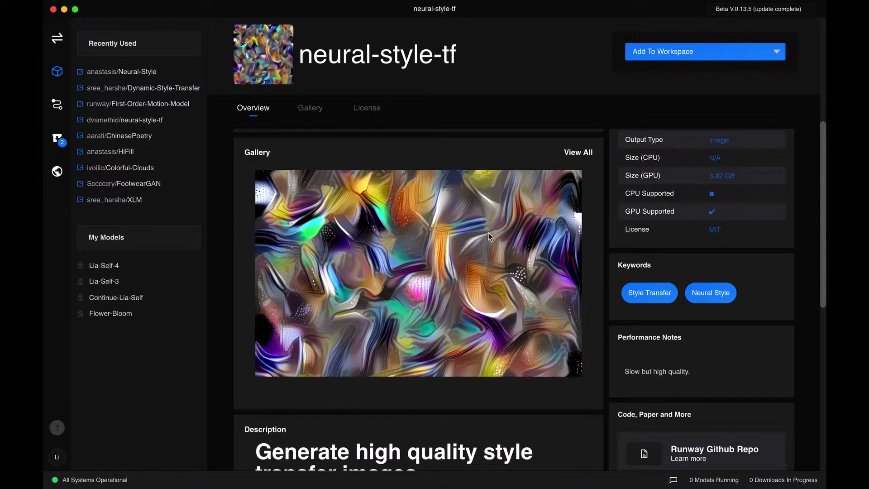
{"action": "left_click", "coordinate": [309, 108]}
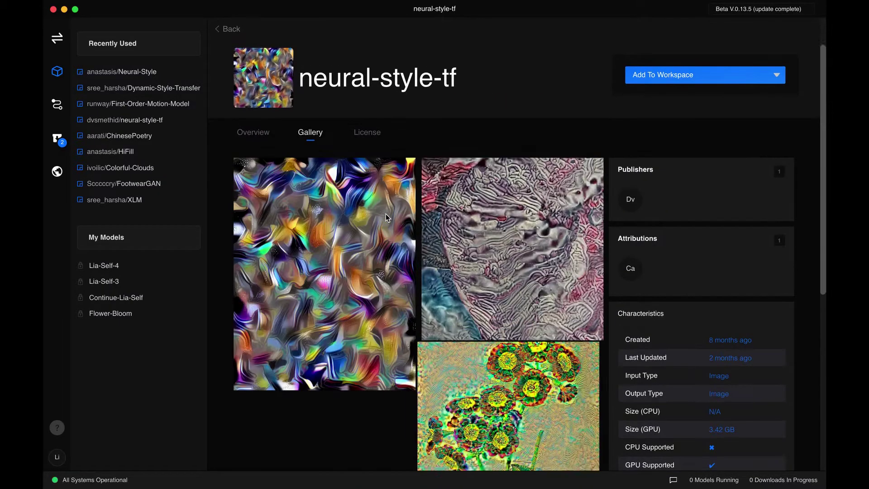
{"action": "scroll", "coordinate": [474, 307], "scroll_direction": "down", "scroll_amount": 2}
{"action": "scroll", "coordinate": [299, 138], "scroll_direction": "up", "scroll_amount": 2}
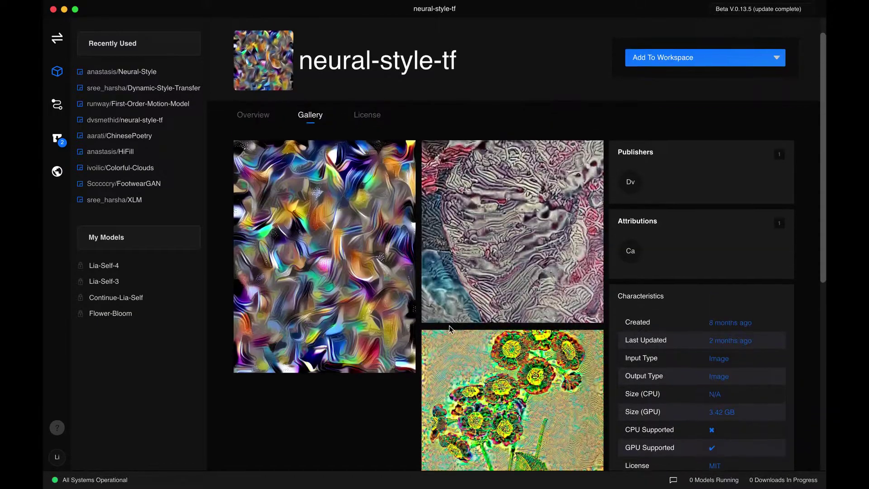
{"action": "left_click", "coordinate": [367, 129]}
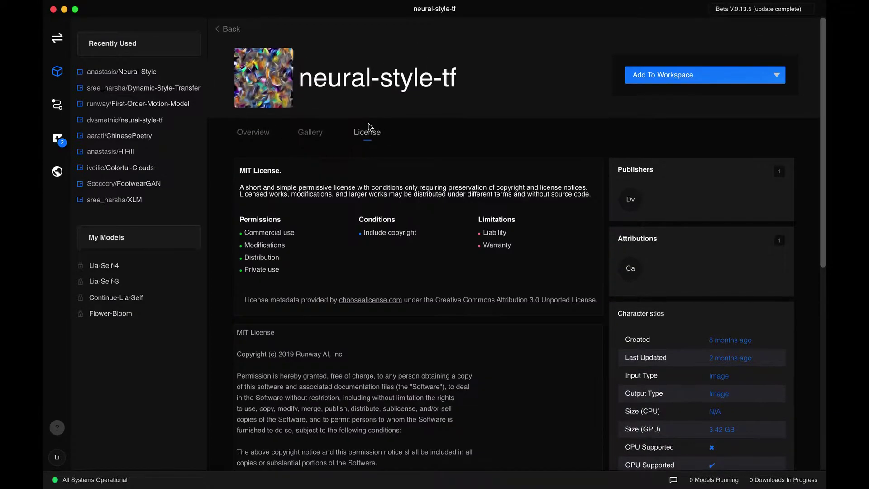
- Return to the neural-style-tf overview and read the description with its performance tips, as far as the code and paper links
{"action": "left_click", "coordinate": [259, 136]}
{"action": "scroll", "coordinate": [482, 297], "scroll_direction": "down", "scroll_amount": 6}
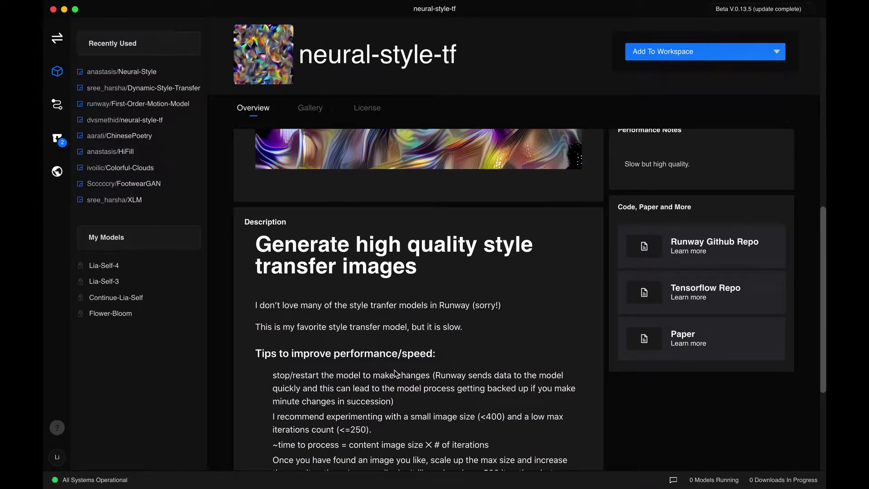
{"action": "scroll", "coordinate": [317, 272], "scroll_direction": "down", "scroll_amount": 3}
{"action": "left_click", "coordinate": [314, 277]}
{"action": "left_click_drag", "start_coordinate": [314, 277], "coordinate": [436, 439]}
{"action": "left_click", "coordinate": [435, 402]}
{"action": "scroll", "coordinate": [436, 403], "scroll_direction": "down", "scroll_amount": 2}
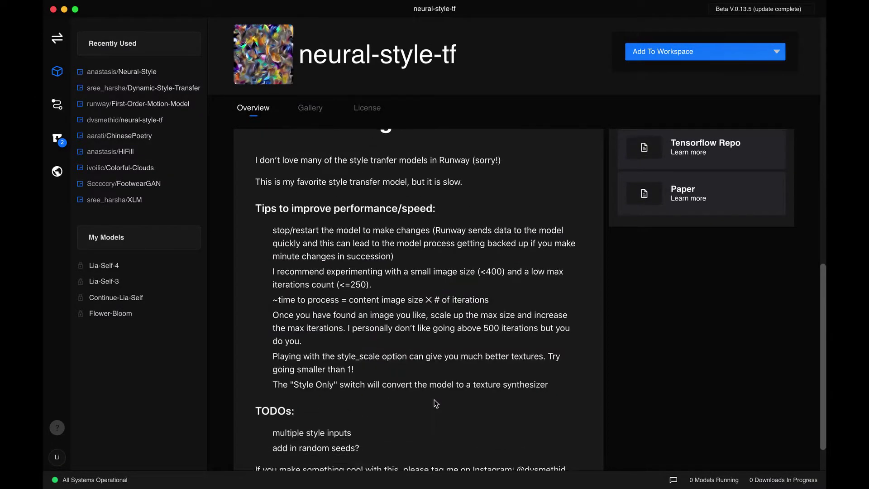
{"action": "scroll", "coordinate": [436, 403], "scroll_direction": "up", "scroll_amount": 3}
{"action": "scroll", "coordinate": [592, 322], "scroll_direction": "up", "scroll_amount": 3}
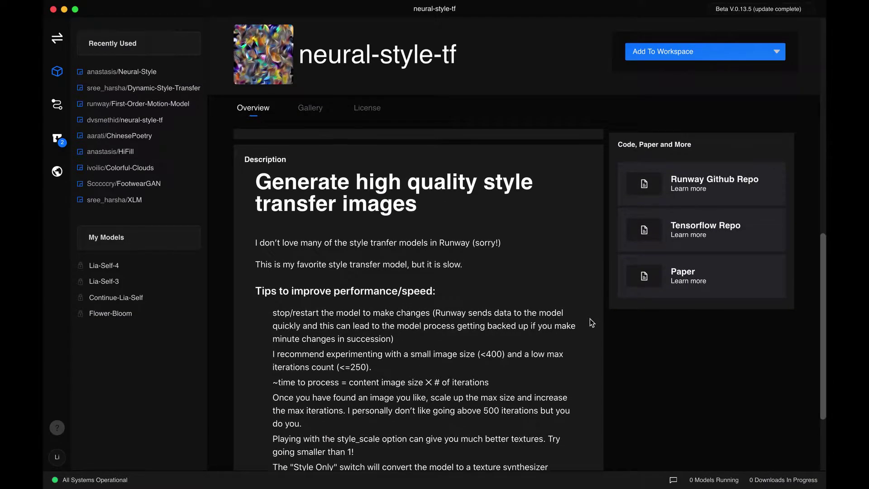
{"action": "scroll", "coordinate": [592, 322], "scroll_direction": "up", "scroll_amount": 1}
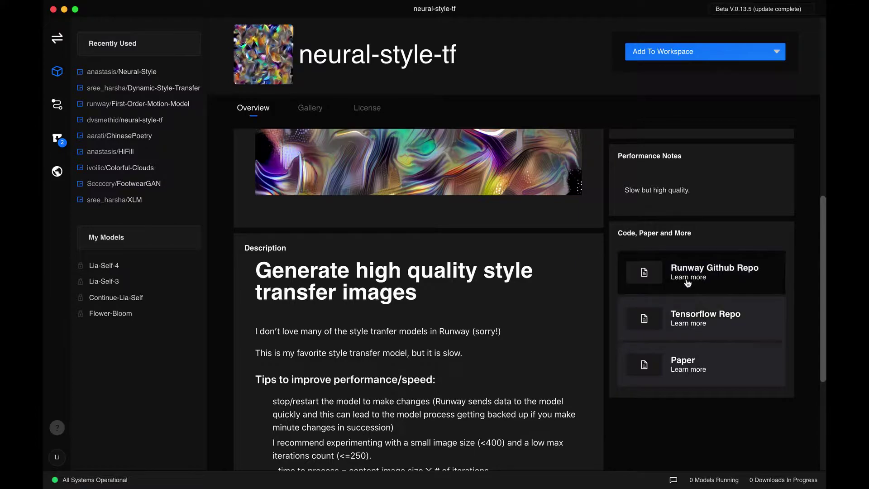
- Open the model's Tensorflow Repo on GitHub in Chrome and browse the README's style transfer examples
{"action": "left_click", "coordinate": [692, 319]}
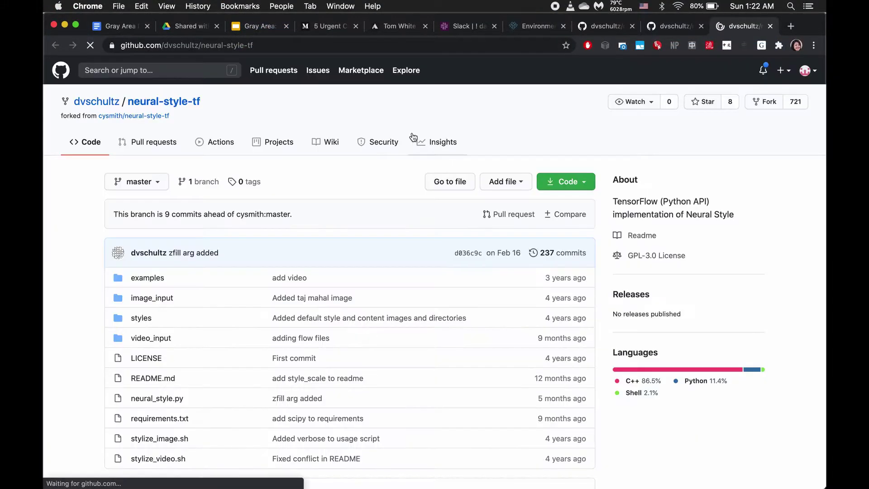
{"action": "scroll", "coordinate": [410, 245], "scroll_direction": "down", "scroll_amount": 12}
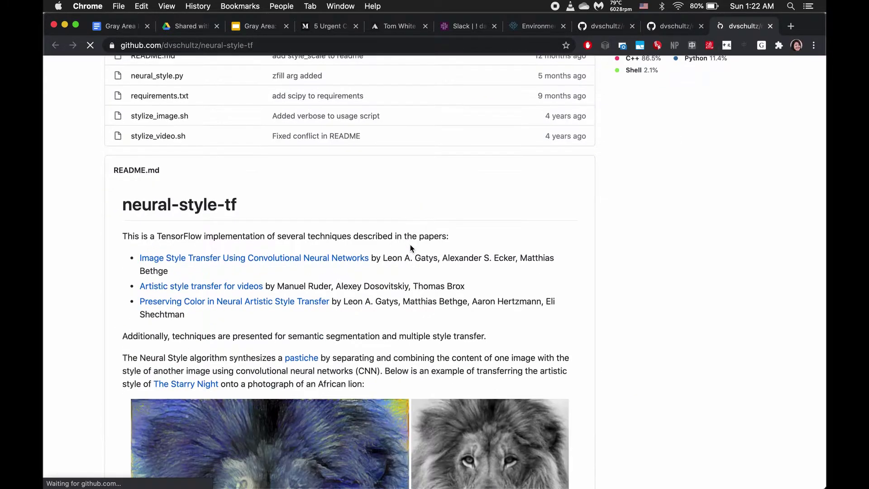
{"action": "scroll", "coordinate": [345, 347], "scroll_direction": "down", "scroll_amount": 10}
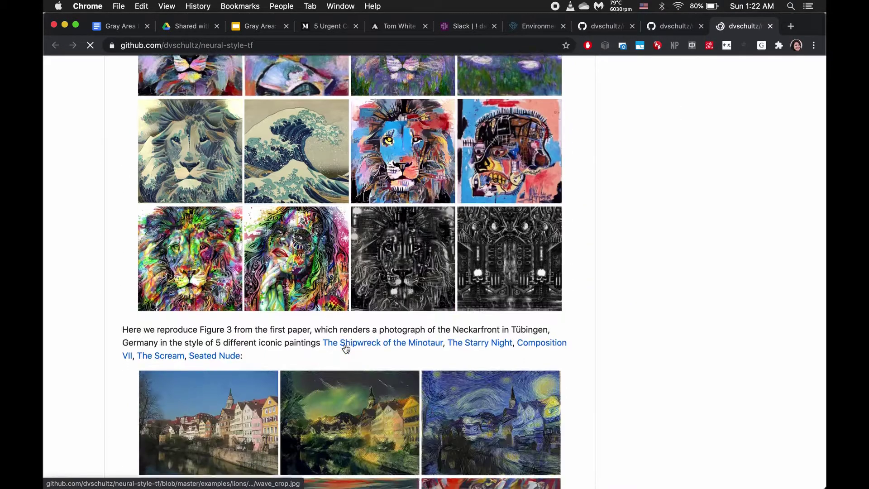
{"action": "scroll", "coordinate": [388, 279], "scroll_direction": "down", "scroll_amount": 5}
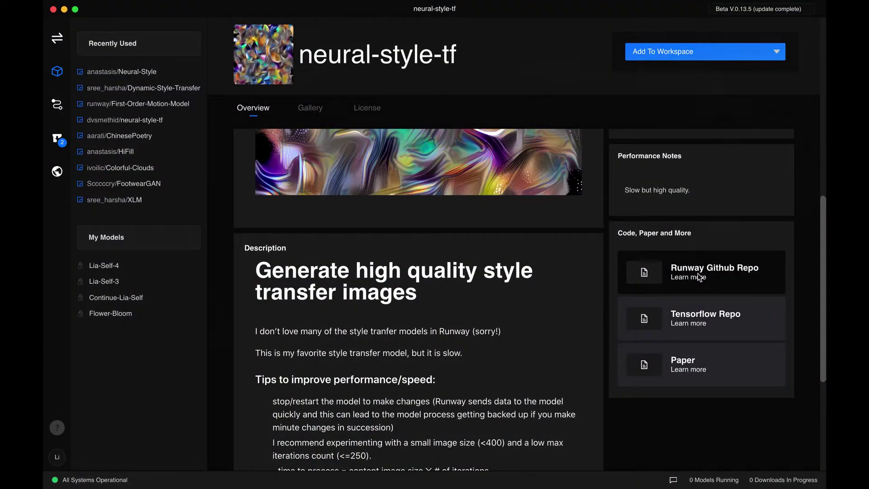
- Open the Runway Github Repo from the model page and compare its README with the original neural-style-tf repository
{"action": "left_click", "coordinate": [697, 273]}
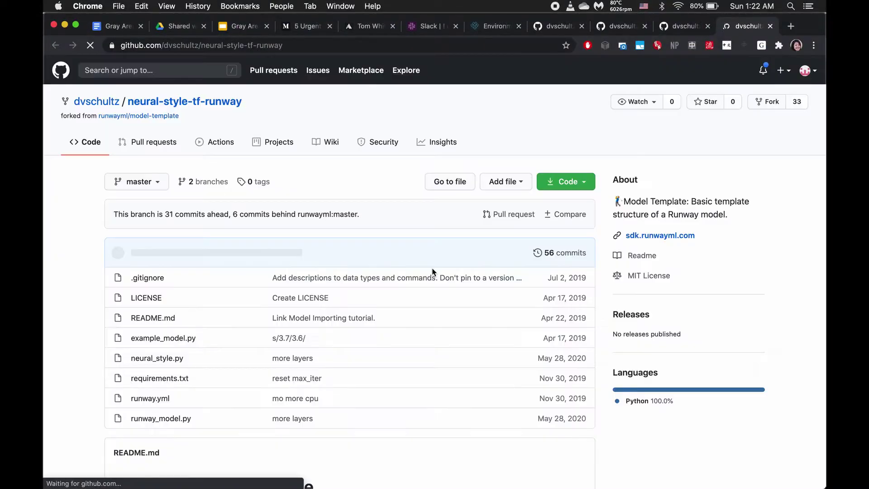
{"action": "scroll", "coordinate": [386, 315], "scroll_direction": "down", "scroll_amount": 10}
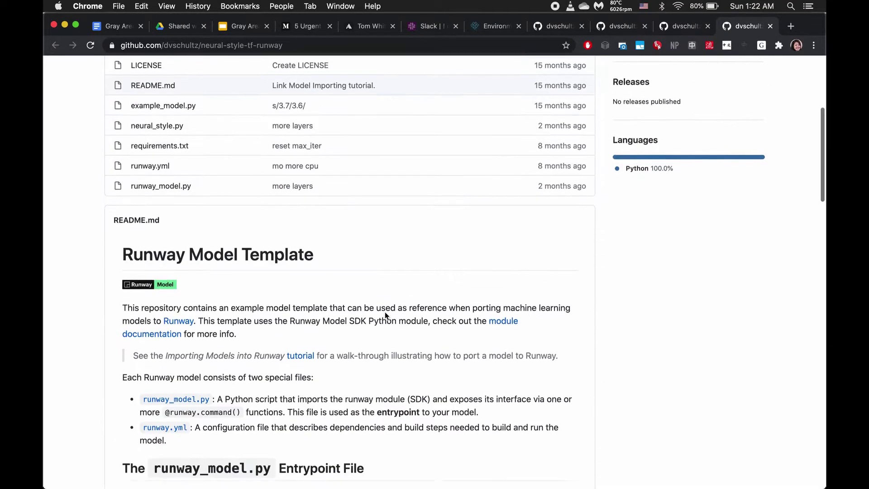
{"action": "left_click", "coordinate": [699, 28]}
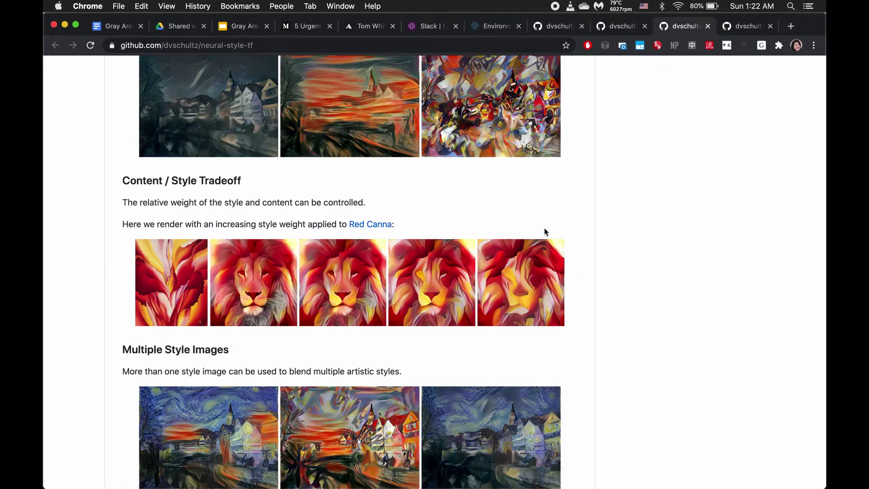
{"action": "left_click", "coordinate": [749, 29]}
{"action": "scroll", "coordinate": [461, 279], "scroll_direction": "down", "scroll_amount": 10}
{"action": "scroll", "coordinate": [460, 279], "scroll_direction": "up", "scroll_amount": 15}
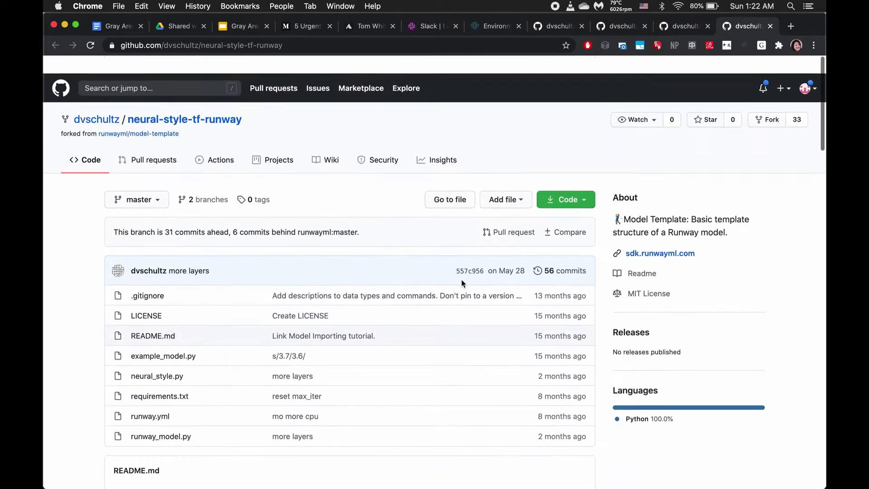
- Go back to Runway, open the model's linked research paper and highlight the authors' names on its first page
{"action": "key", "text": "super+Tab"}
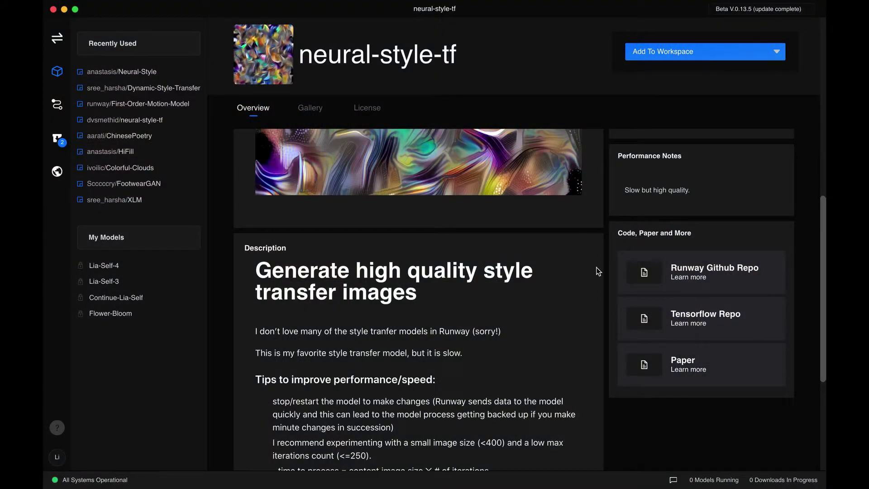
{"action": "left_click", "coordinate": [656, 367]}
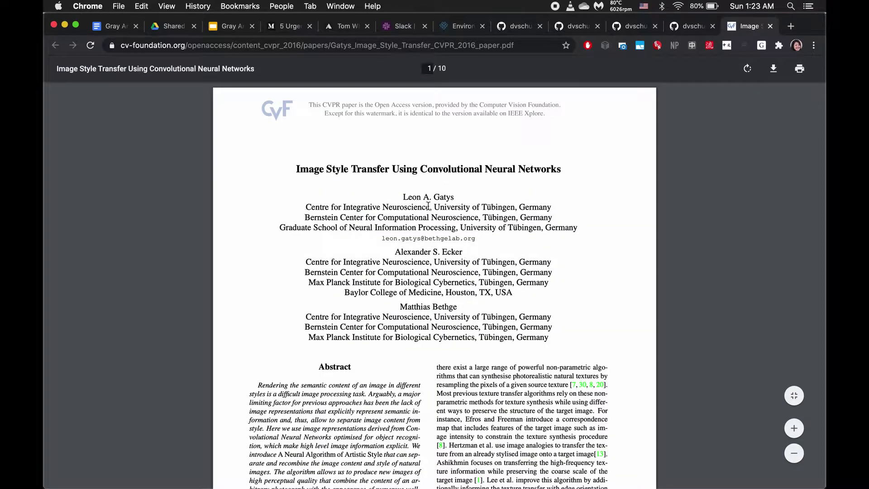
{"action": "left_click_drag", "start_coordinate": [406, 197], "coordinate": [453, 197]}
{"action": "left_click", "coordinate": [451, 197]}
{"action": "left_click", "coordinate": [433, 253]}
{"action": "left_click_drag", "start_coordinate": [434, 252], "coordinate": [464, 252]}
{"action": "left_click", "coordinate": [443, 304]}
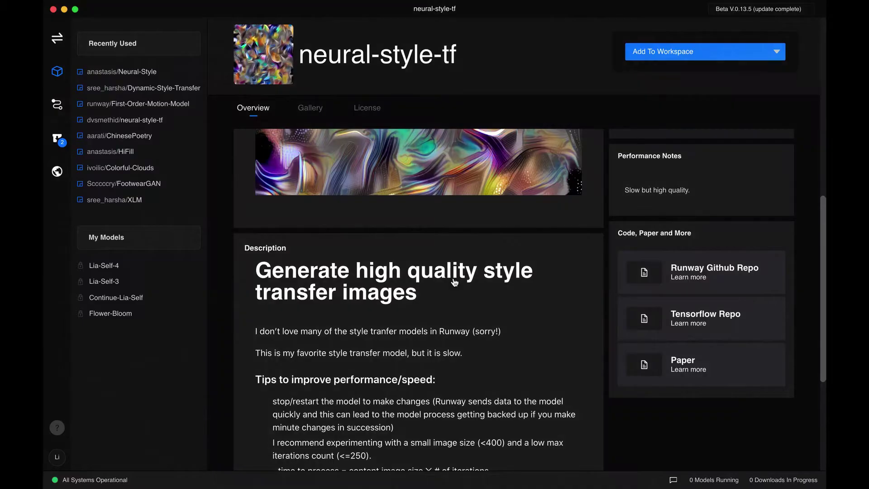
- Return to Runway and reopen the Style Transfer workspace with the neural-style-tf model
{"action": "scroll", "coordinate": [401, 292], "scroll_direction": "up", "scroll_amount": 3}
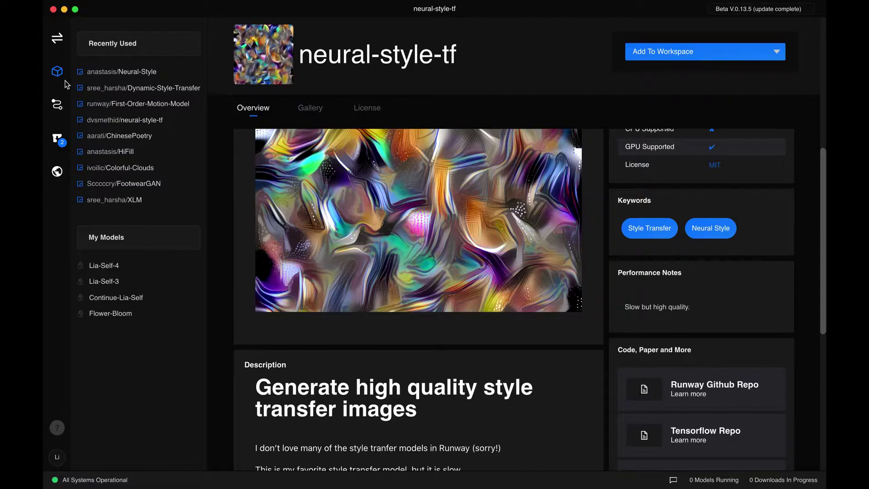
{"action": "left_click", "coordinate": [65, 47]}
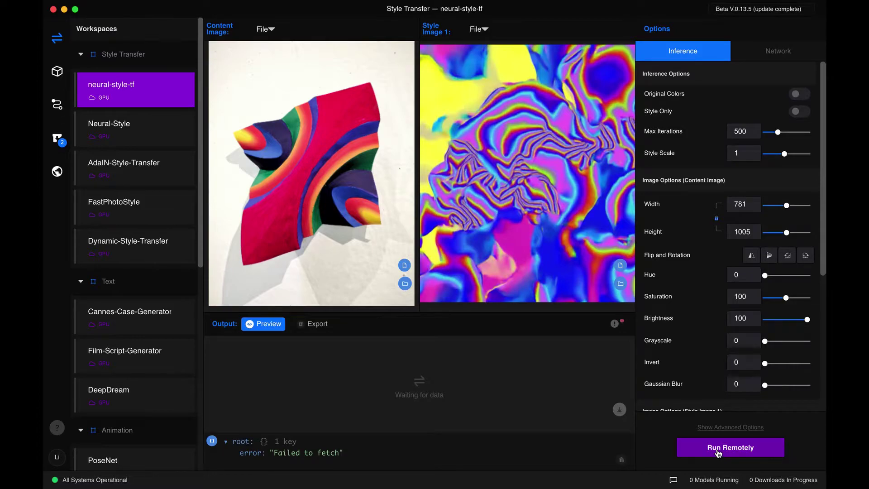
- Run the neural-style-tf model remotely on the loaded content and style images
{"action": "left_click", "coordinate": [744, 448]}
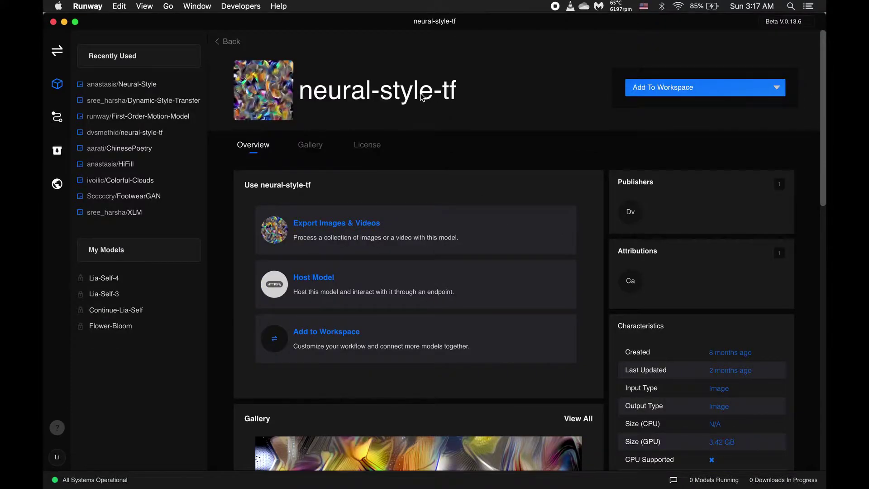
- Review the neural-style-tf model page from its title to the description and the tips to improve performance/speed
{"action": "left_click_drag", "start_coordinate": [300, 96], "coordinate": [463, 113]}
{"action": "scroll", "coordinate": [463, 215], "scroll_direction": "down", "scroll_amount": 10}
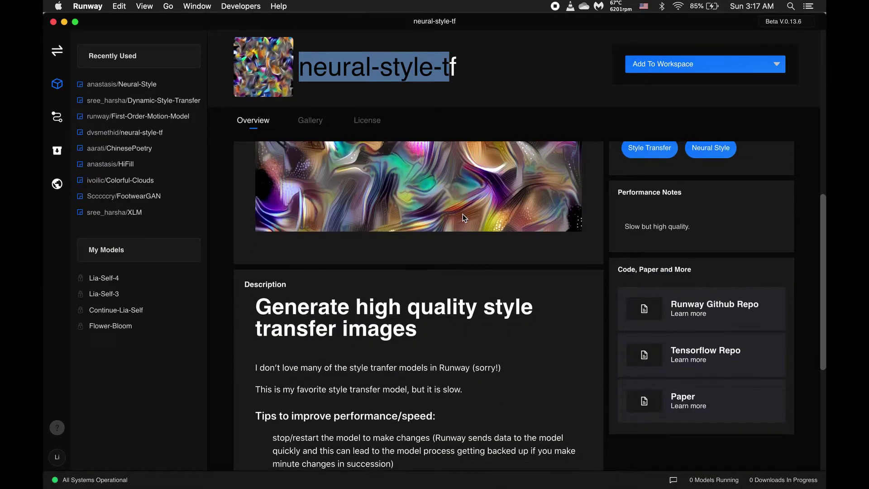
{"action": "scroll", "coordinate": [372, 319], "scroll_direction": "down", "scroll_amount": 1}
{"action": "left_click_drag", "start_coordinate": [252, 182], "coordinate": [441, 323]}
{"action": "left_click", "coordinate": [442, 323]}
{"action": "scroll", "coordinate": [299, 365], "scroll_direction": "down", "scroll_amount": 3}
- Highlight the recommendations on image size, max iterations count and processing time in the model's performance tips
{"action": "left_click_drag", "start_coordinate": [273, 300], "coordinate": [493, 308]}
{"action": "left_click_drag", "start_coordinate": [480, 298], "coordinate": [503, 300]}
{"action": "left_click", "coordinate": [502, 300]}
{"action": "left_click_drag", "start_coordinate": [372, 312], "coordinate": [371, 298]}
{"action": "left_click", "coordinate": [376, 305]}
{"action": "left_click_drag", "start_coordinate": [275, 332], "coordinate": [494, 330]}
{"action": "left_click", "coordinate": [349, 331]}
{"action": "left_click", "coordinate": [450, 344]}
{"action": "left_click", "coordinate": [443, 333]}
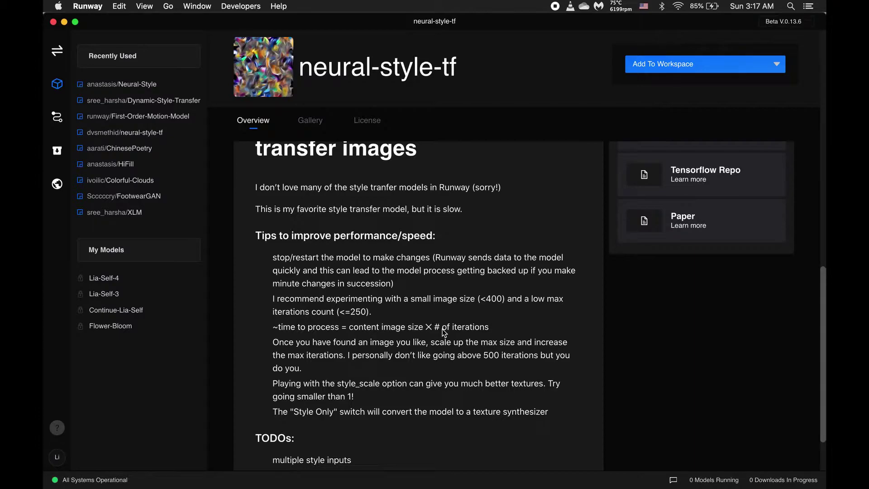
{"action": "left_click", "coordinate": [435, 361]}
{"action": "left_click_drag", "start_coordinate": [463, 302], "coordinate": [496, 302]}
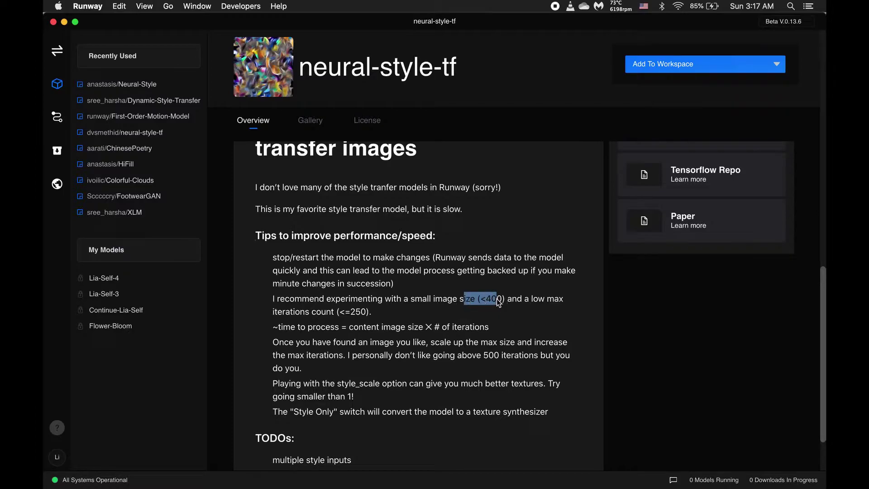
- Return to the Style Transfer workspace, reduce the neural-style-tf content image to 312 × 399 and run the model remotely
{"action": "left_click", "coordinate": [56, 48]}
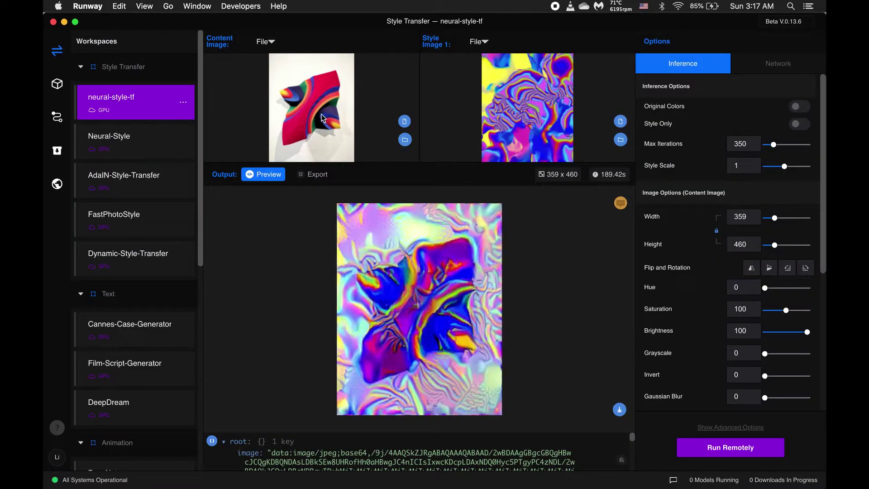
{"action": "left_click_drag", "start_coordinate": [780, 219], "coordinate": [775, 220]}
{"action": "scroll", "coordinate": [701, 267], "scroll_direction": "down", "scroll_amount": 5}
{"action": "left_click_drag", "start_coordinate": [780, 261], "coordinate": [781, 262]}
{"action": "scroll", "coordinate": [723, 242], "scroll_direction": "up", "scroll_amount": 5}
{"action": "left_click_drag", "start_coordinate": [774, 145], "coordinate": [775, 148]}
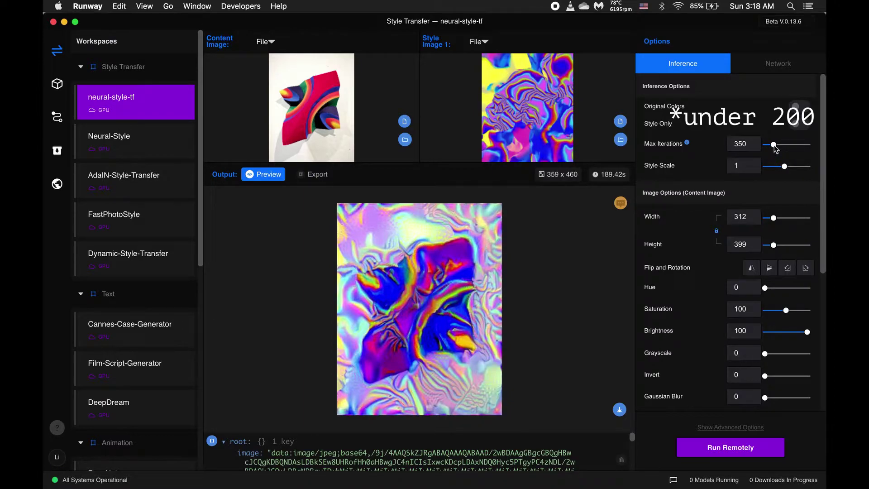
{"action": "left_click", "coordinate": [719, 452]}
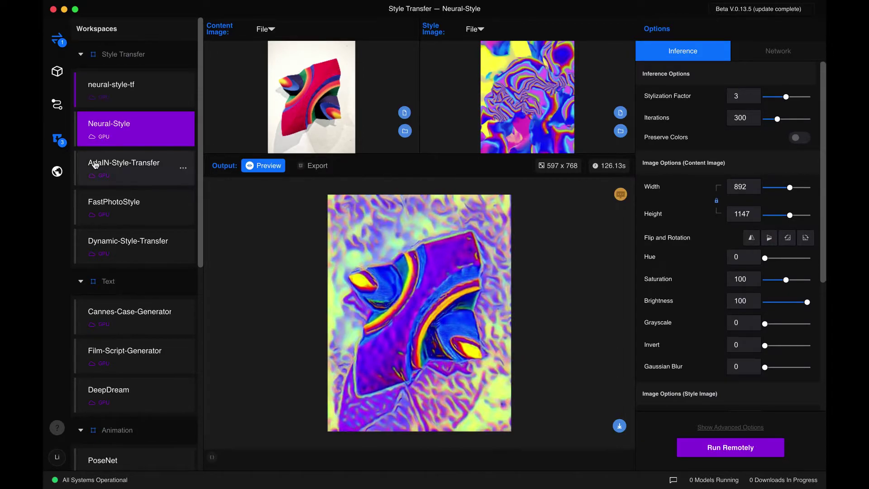
- Open the Neural-Style model's info page and highlight its description heading and the "A Neural Algorithm of Artistic Style" line
{"action": "left_click", "coordinate": [183, 129]}
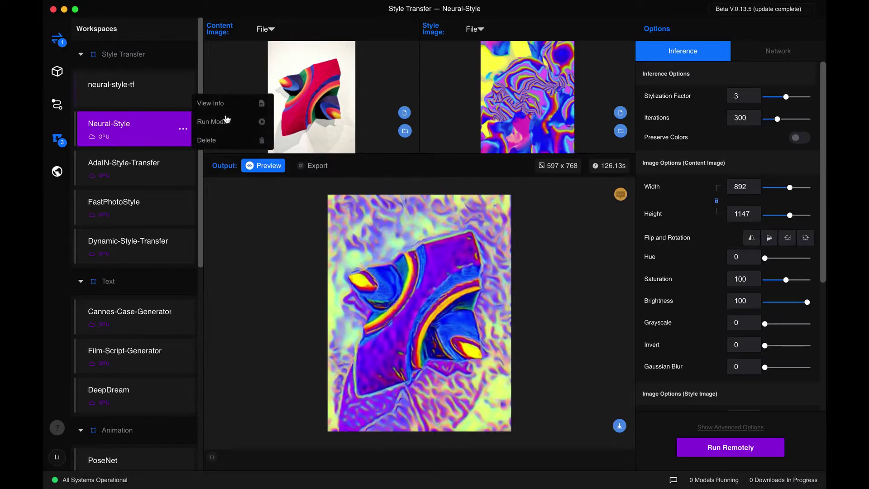
{"action": "left_click", "coordinate": [226, 107]}
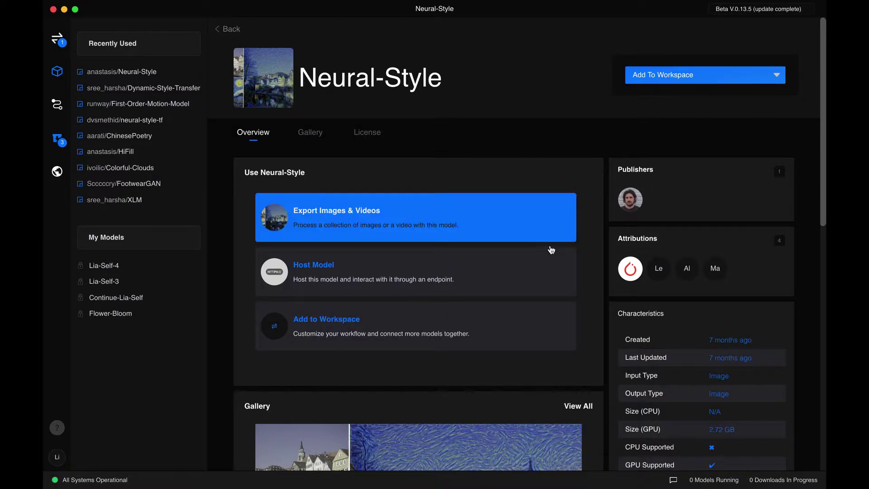
{"action": "scroll", "coordinate": [553, 276], "scroll_direction": "down", "scroll_amount": 7}
{"action": "scroll", "coordinate": [553, 276], "scroll_direction": "down", "scroll_amount": 5}
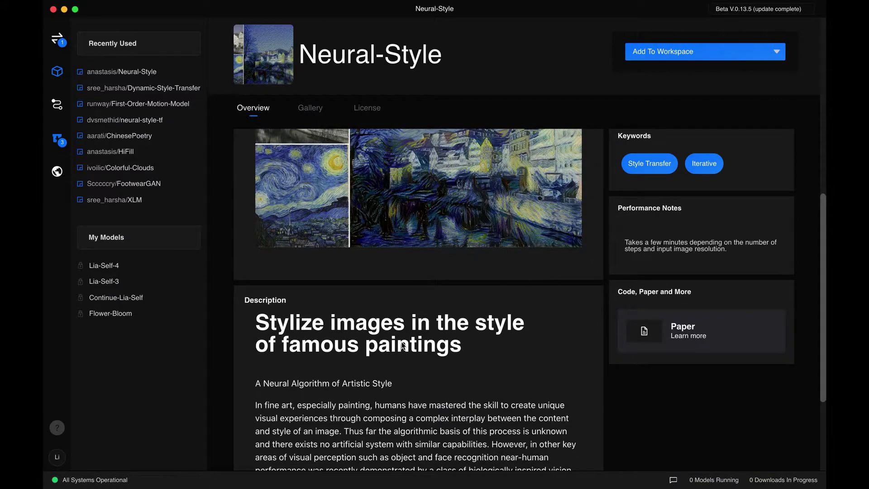
{"action": "left_click_drag", "start_coordinate": [267, 216], "coordinate": [431, 247]}
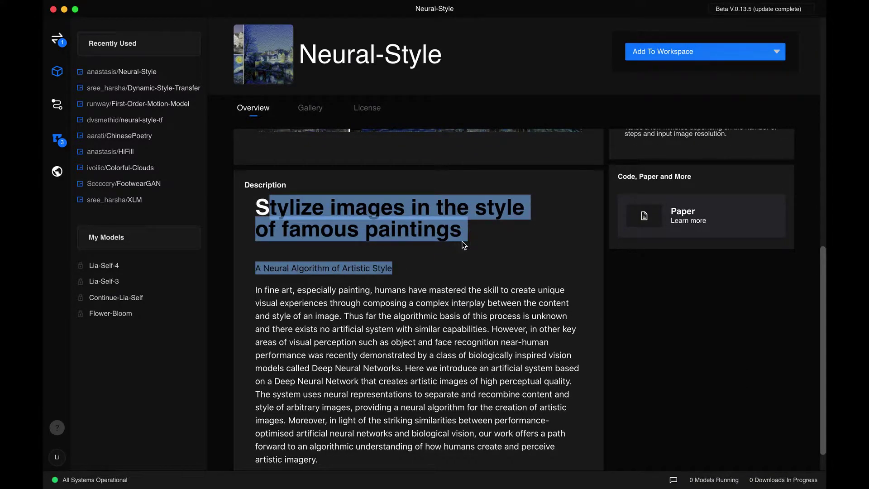
{"action": "left_click", "coordinate": [282, 279]}
{"action": "left_click_drag", "start_coordinate": [270, 270], "coordinate": [386, 271]}
{"action": "left_click", "coordinate": [397, 273]}
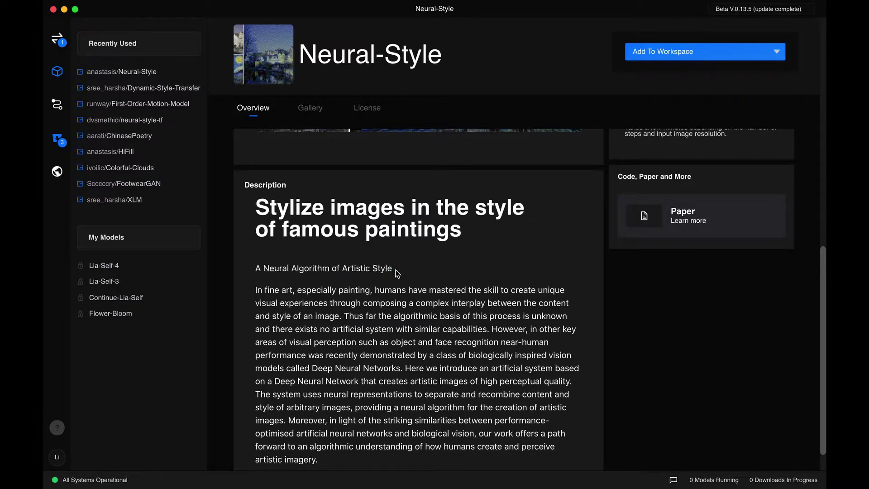
{"action": "left_click_drag", "start_coordinate": [342, 270], "coordinate": [385, 369]}
{"action": "left_click", "coordinate": [385, 369]}
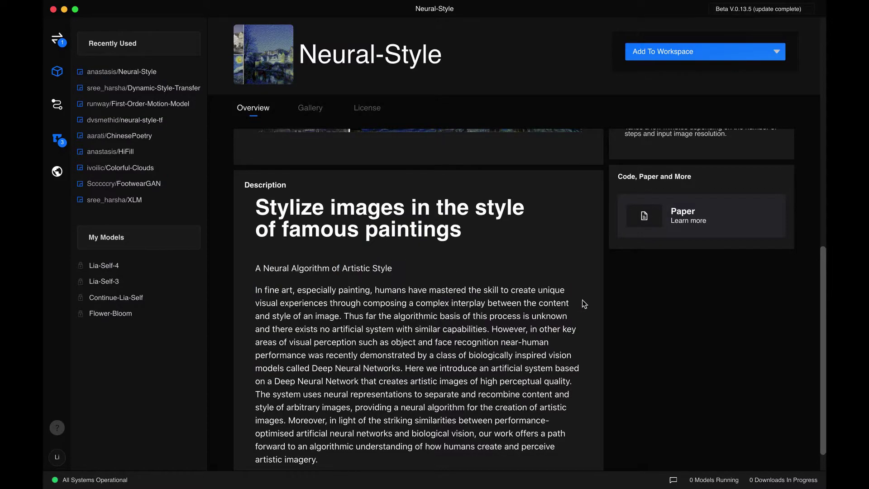
- Open the Neural-Style model's linked paper on arXiv in Chrome and highlight its title and authors
{"action": "left_click", "coordinate": [670, 212]}
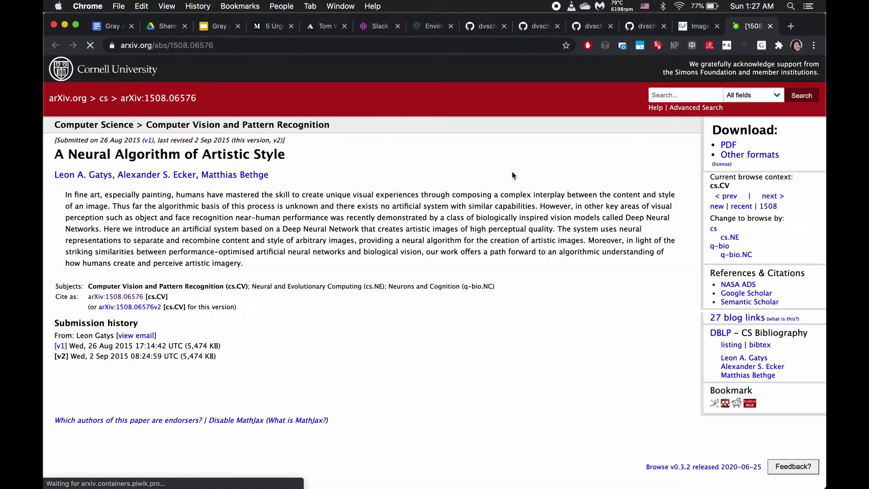
{"action": "left_click_drag", "start_coordinate": [64, 155], "coordinate": [286, 154]}
{"action": "left_click", "coordinate": [97, 158]}
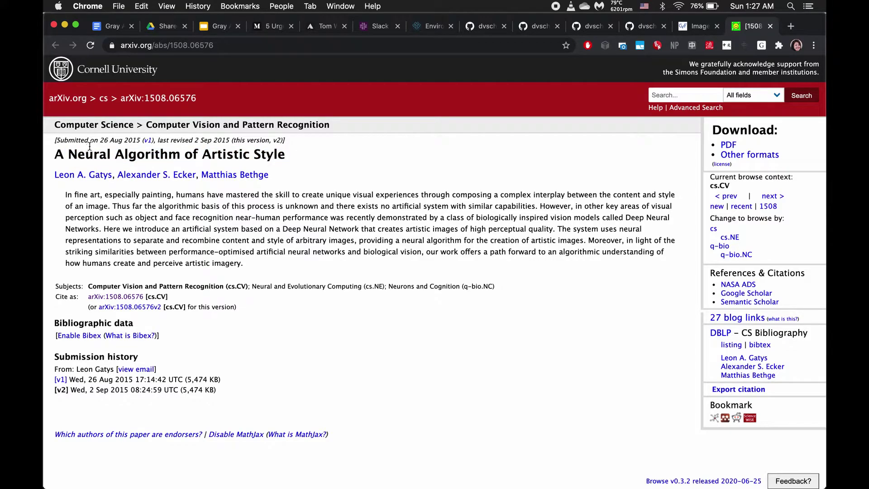
{"action": "left_click_drag", "start_coordinate": [53, 175], "coordinate": [286, 178]}
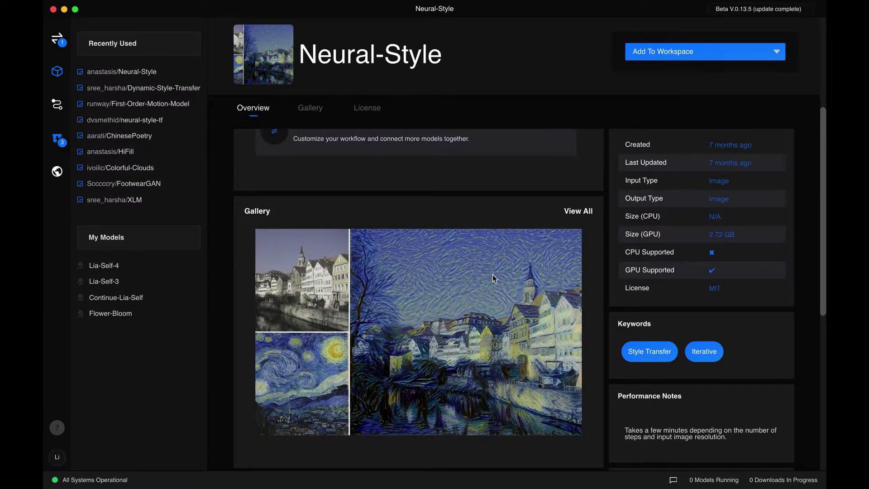
- Go back to Runway and view the Neural-Style model's gallery and license information
{"action": "scroll", "coordinate": [371, 216], "scroll_direction": "up", "scroll_amount": 5}
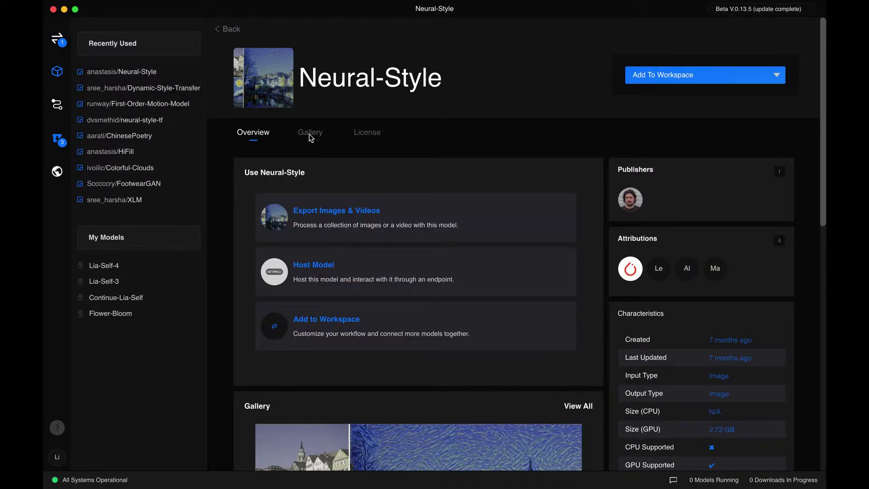
{"action": "left_click", "coordinate": [311, 137]}
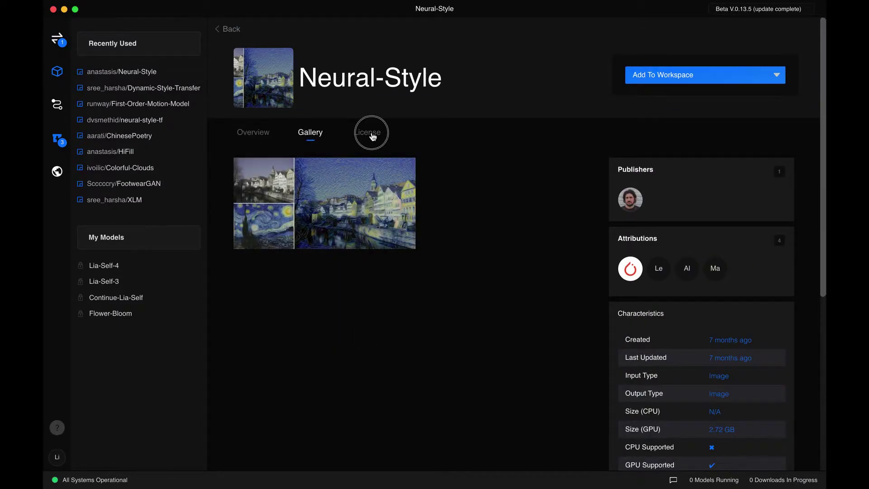
{"action": "left_click", "coordinate": [372, 136]}
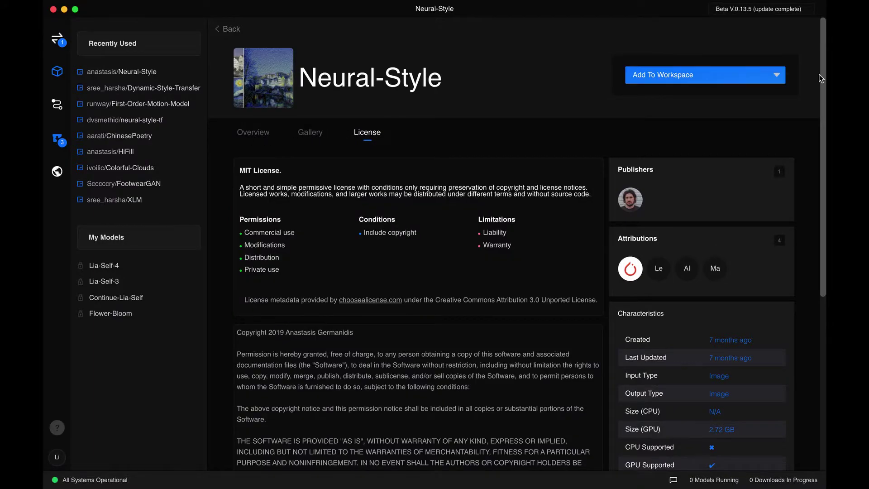
- Return to the Style Transfer workspace and look through Neural-Style's inference, content image and style image options
{"action": "left_click", "coordinate": [57, 39]}
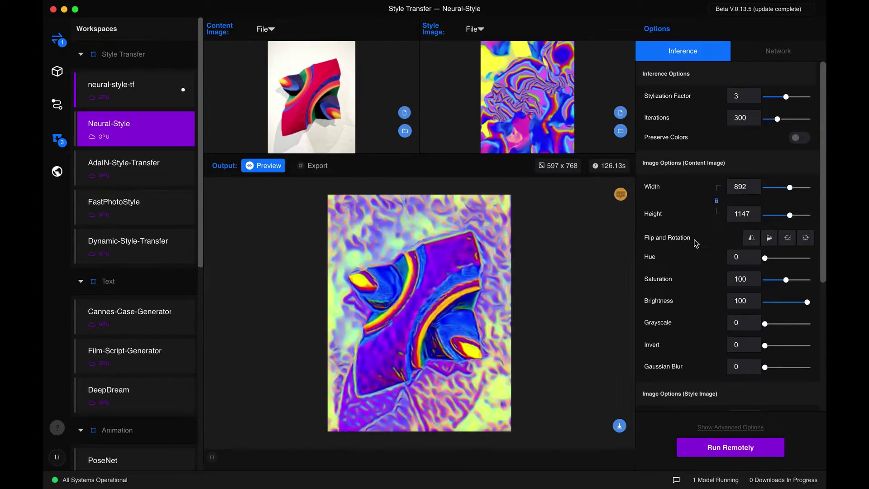
{"action": "scroll", "coordinate": [706, 272], "scroll_direction": "down", "scroll_amount": 5}
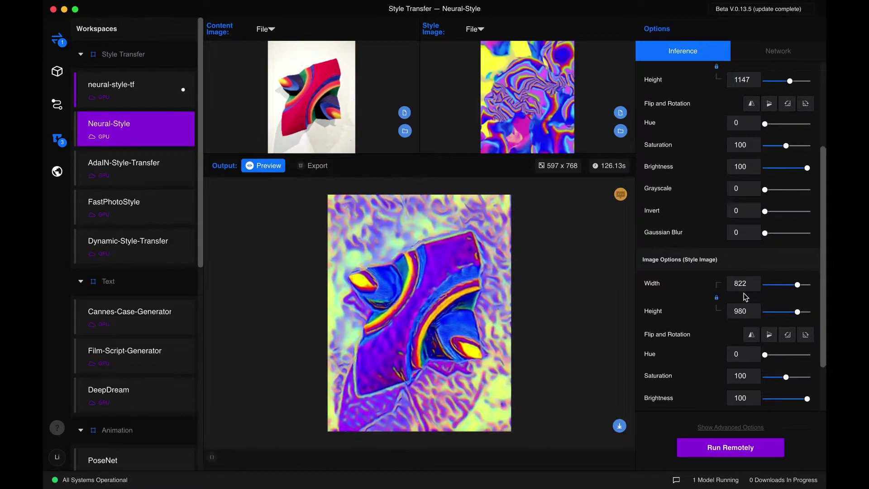
{"action": "scroll", "coordinate": [699, 268], "scroll_direction": "up", "scroll_amount": 5}
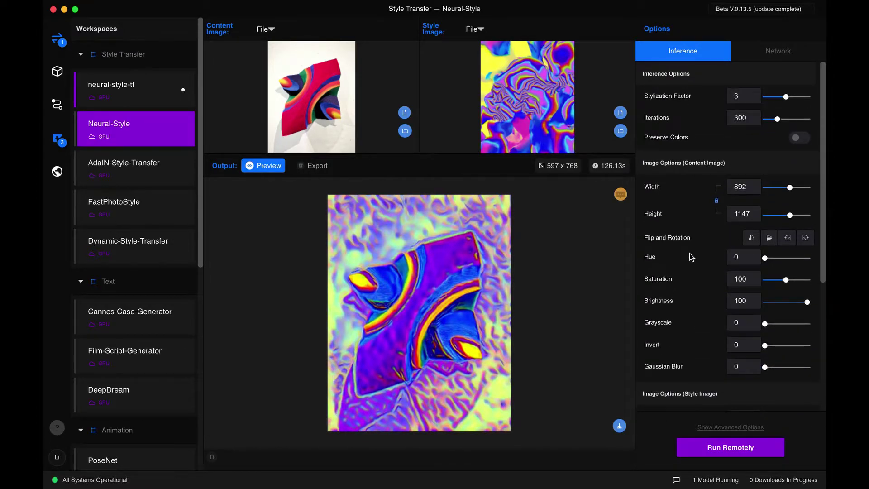
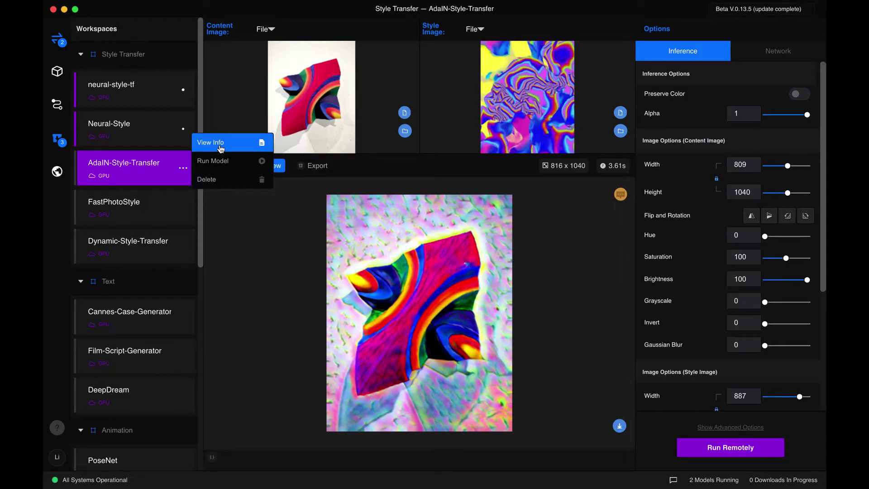
- Open the AdaIN-Style-Transfer model's info page and review its publisher, gallery and description
{"action": "left_click", "coordinate": [220, 148]}
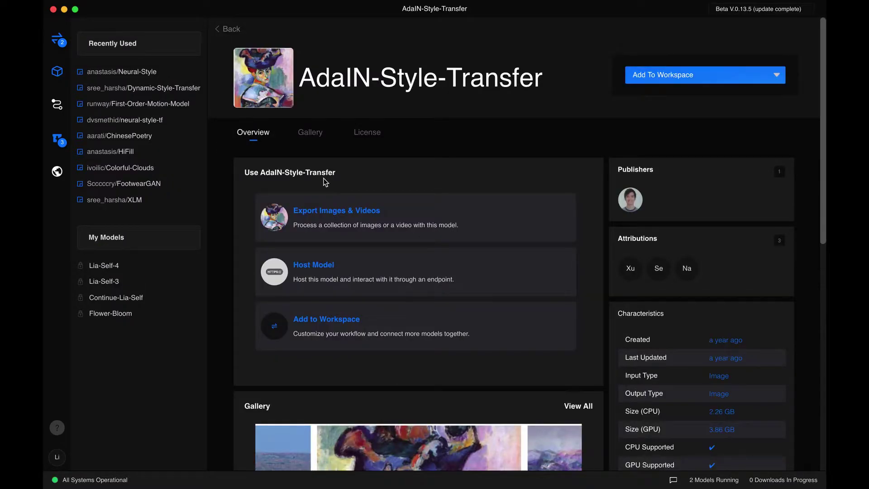
{"action": "scroll", "coordinate": [506, 239], "scroll_direction": "down", "scroll_amount": 4}
{"action": "scroll", "coordinate": [544, 267], "scroll_direction": "up", "scroll_amount": 2}
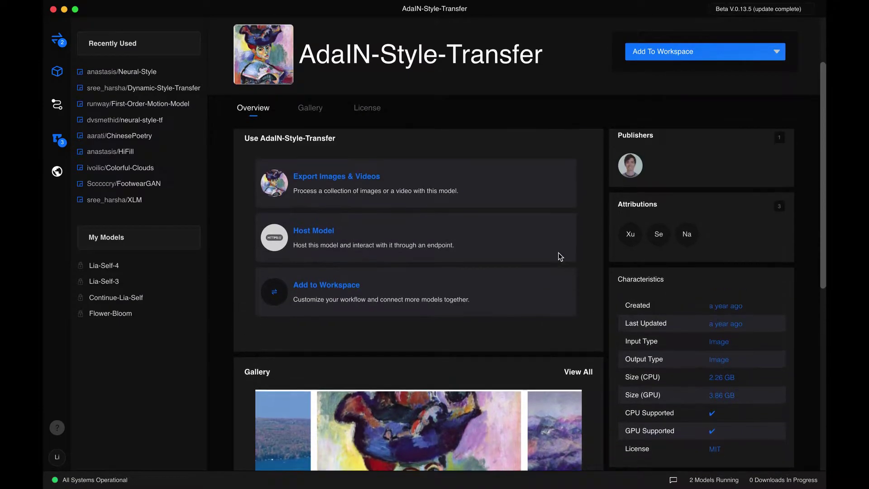
{"action": "scroll", "coordinate": [561, 257], "scroll_direction": "up", "scroll_amount": 1}
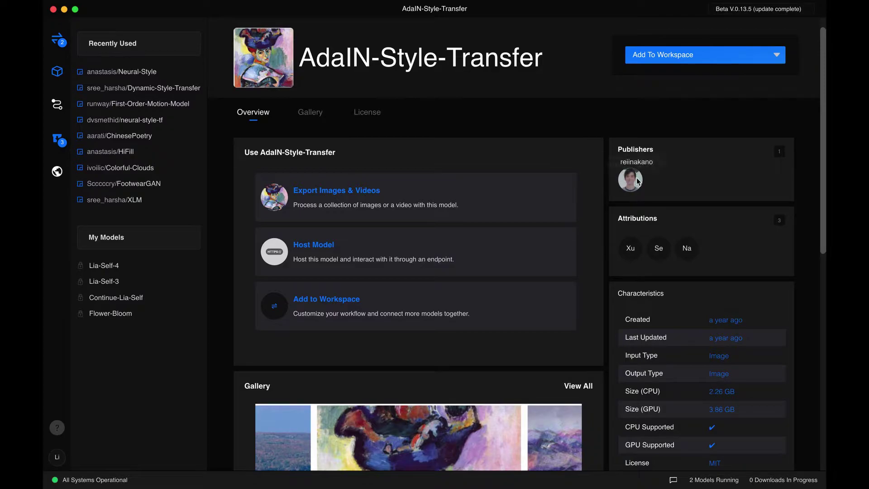
{"action": "scroll", "coordinate": [602, 272], "scroll_direction": "down", "scroll_amount": 6}
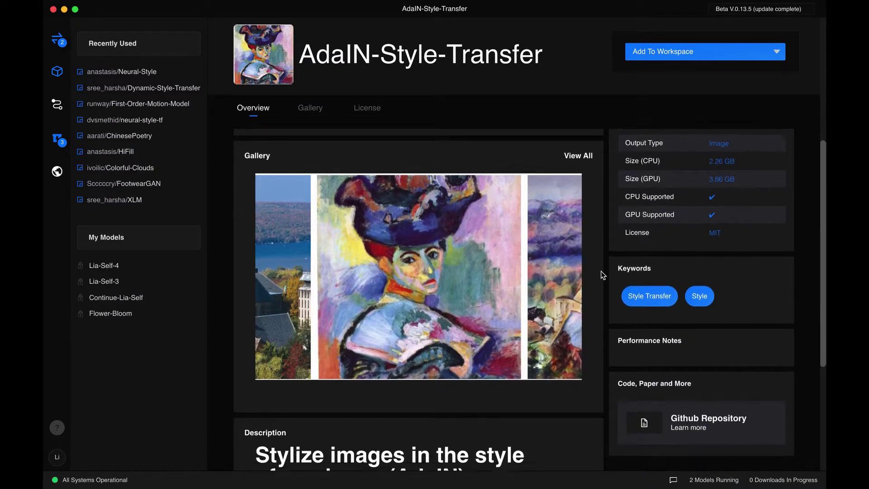
{"action": "scroll", "coordinate": [332, 354], "scroll_direction": "down", "scroll_amount": 2}
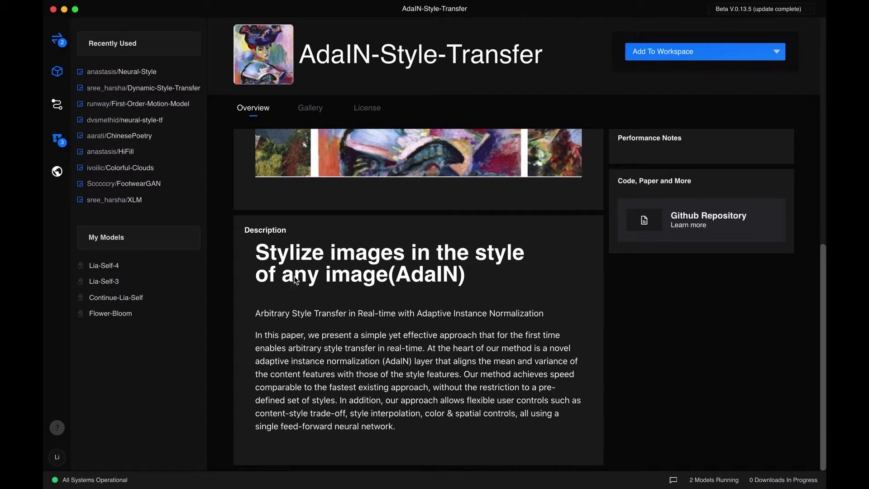
- Highlight "AdaIN", its expansion as Adaptive Instance Normalization, and the paper summary in the AdaIN-Style-Transfer description
{"action": "left_click_drag", "start_coordinate": [270, 252], "coordinate": [467, 285]}
{"action": "left_click", "coordinate": [383, 282]}
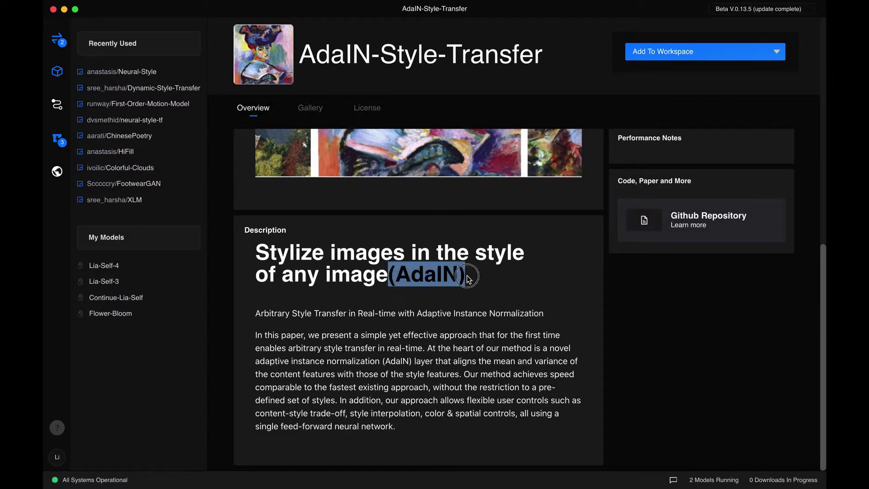
{"action": "left_click_drag", "start_coordinate": [417, 317], "coordinate": [456, 317]}
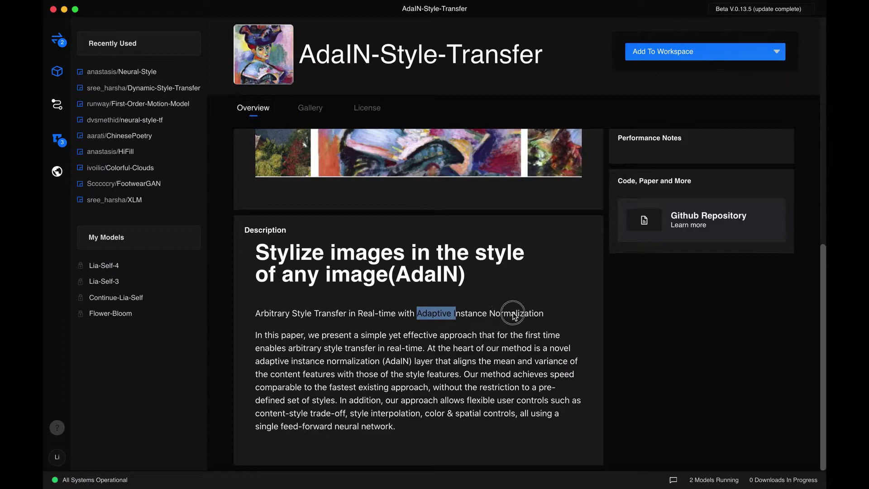
{"action": "left_click", "coordinate": [358, 353]}
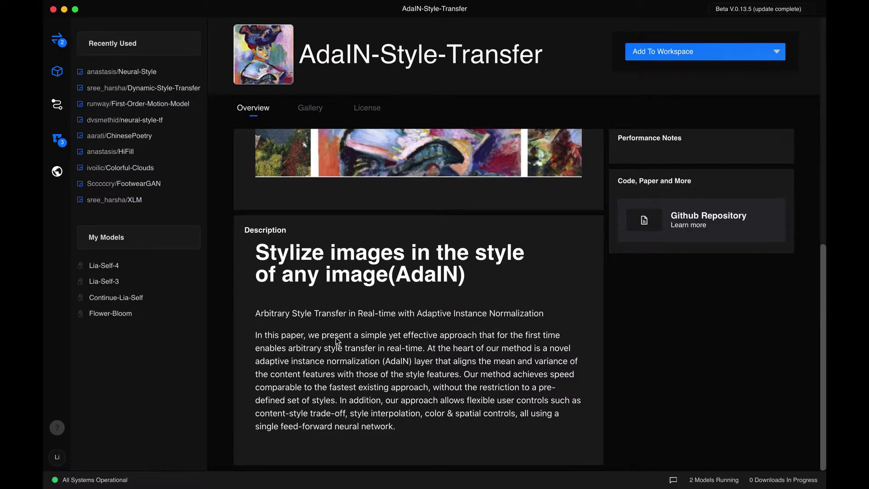
{"action": "left_click_drag", "start_coordinate": [256, 335], "coordinate": [417, 475]}
{"action": "left_click", "coordinate": [562, 336]}
{"action": "scroll", "coordinate": [584, 326], "scroll_direction": "up", "scroll_amount": 3}
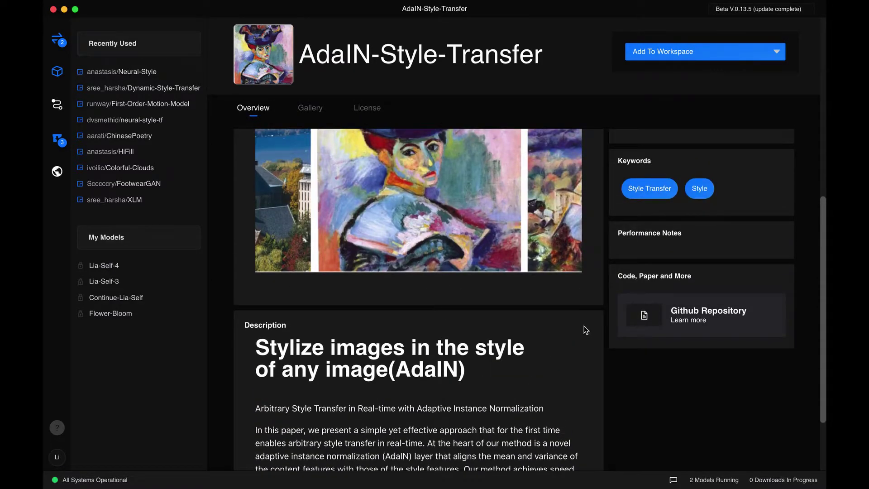
- Open the AdaIN model's Github Repository in Chrome and highlight the name of the implemented paper in the README
{"action": "left_click", "coordinate": [673, 320]}
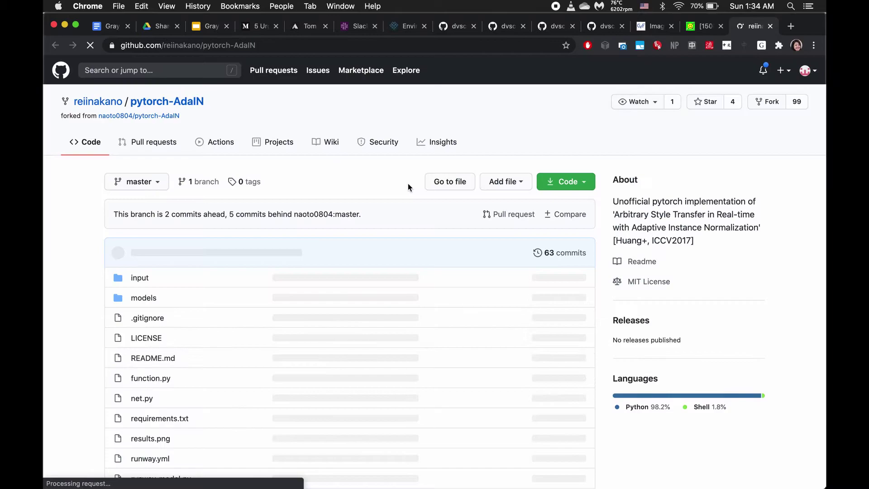
{"action": "scroll", "coordinate": [307, 295], "scroll_direction": "down", "scroll_amount": 9}
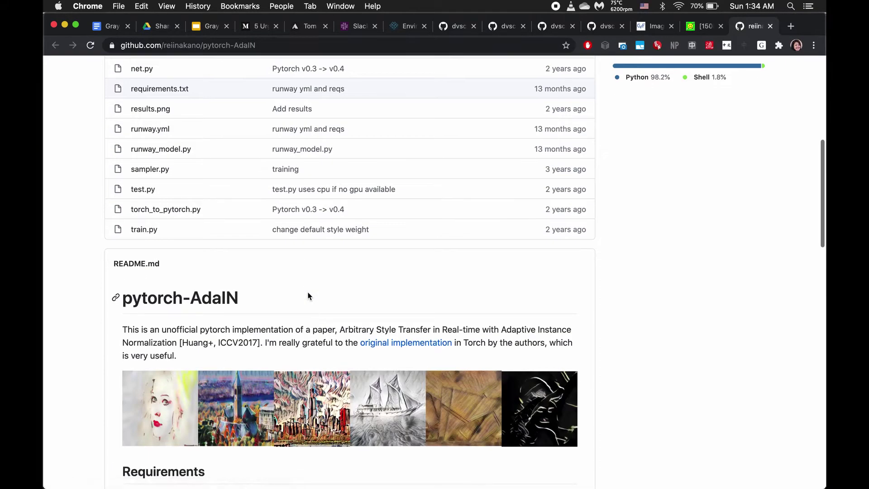
{"action": "left_click_drag", "start_coordinate": [197, 257], "coordinate": [183, 271]}
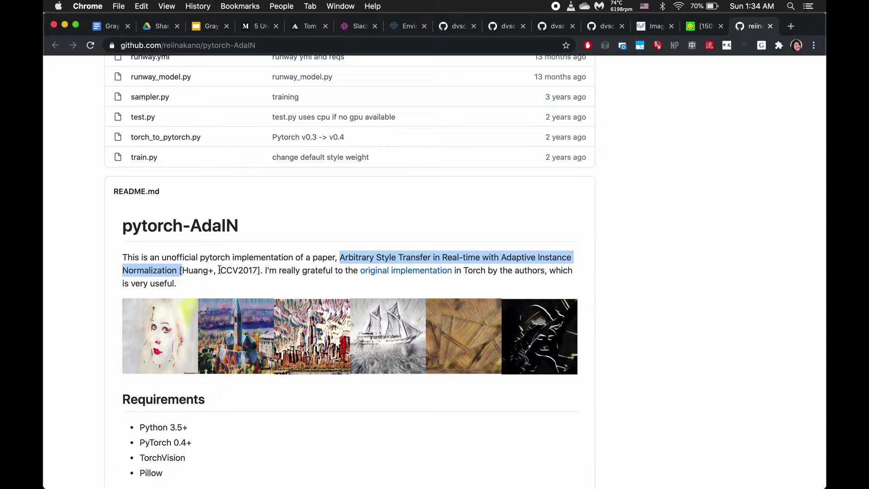
- Highlight "ICCV2017" in the pytorch-AdaIN README, and open the authors' original implementation to view its README introduction
{"action": "double_click", "coordinate": [228, 270]}
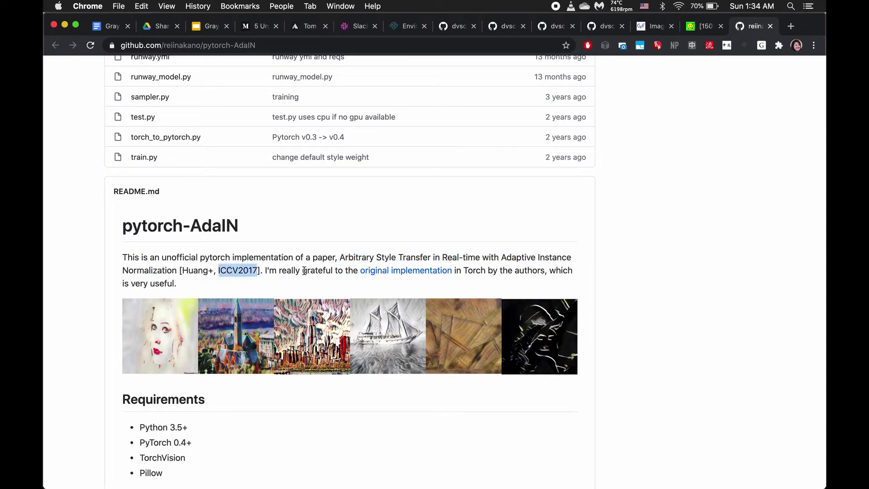
{"action": "left_click", "coordinate": [381, 273]}
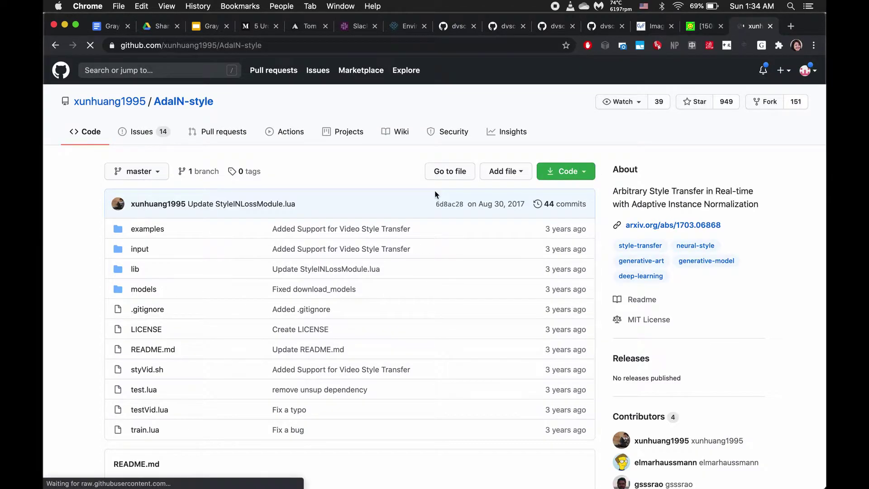
{"action": "scroll", "coordinate": [359, 289], "scroll_direction": "down", "scroll_amount": 5}
{"action": "scroll", "coordinate": [359, 291], "scroll_direction": "down", "scroll_amount": 2}
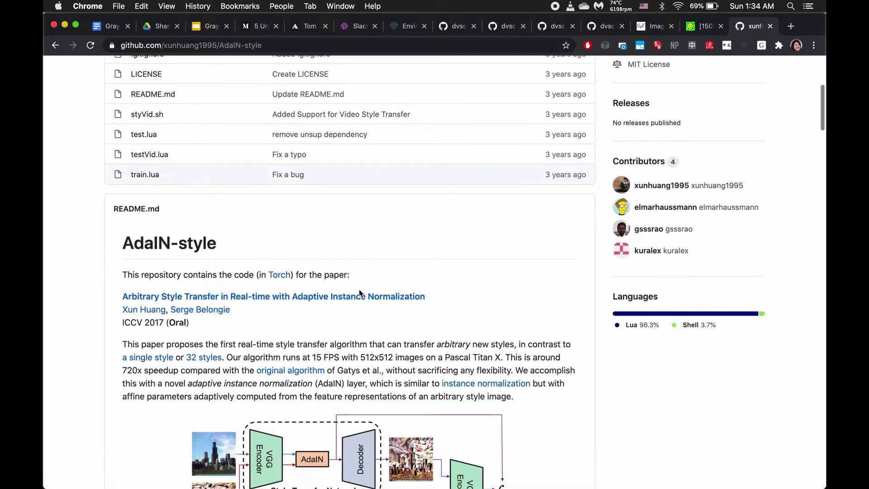
{"action": "scroll", "coordinate": [318, 344], "scroll_direction": "down", "scroll_amount": 2}
{"action": "scroll", "coordinate": [318, 345], "scroll_direction": "down", "scroll_amount": 1}
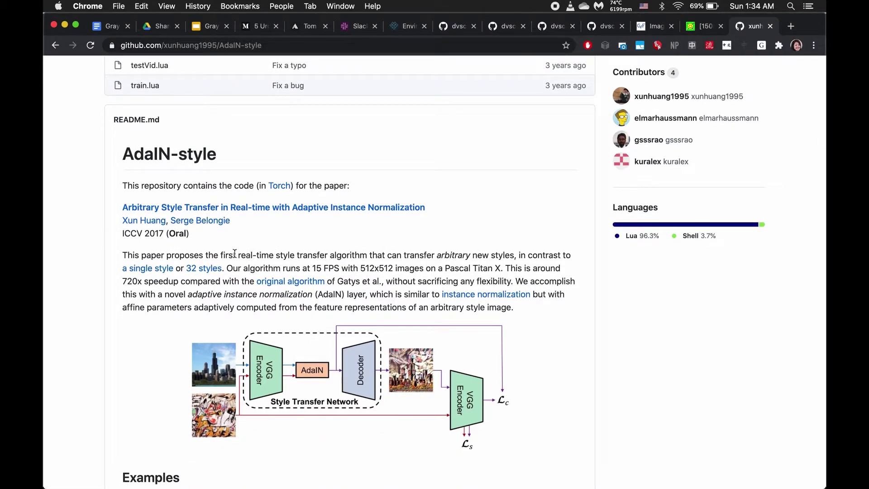
- Highlight key phrases in the AdaIN-style README's paper summary, covering "first real-time" and "arbitrary new styles, in contrast to a single style or 32 styles"
{"action": "left_click_drag", "start_coordinate": [221, 256], "coordinate": [240, 256]}
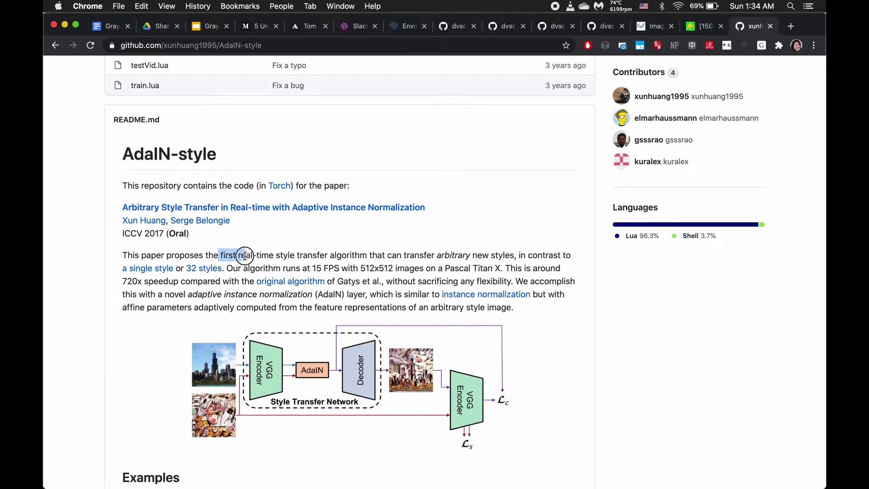
{"action": "left_click", "coordinate": [240, 256]}
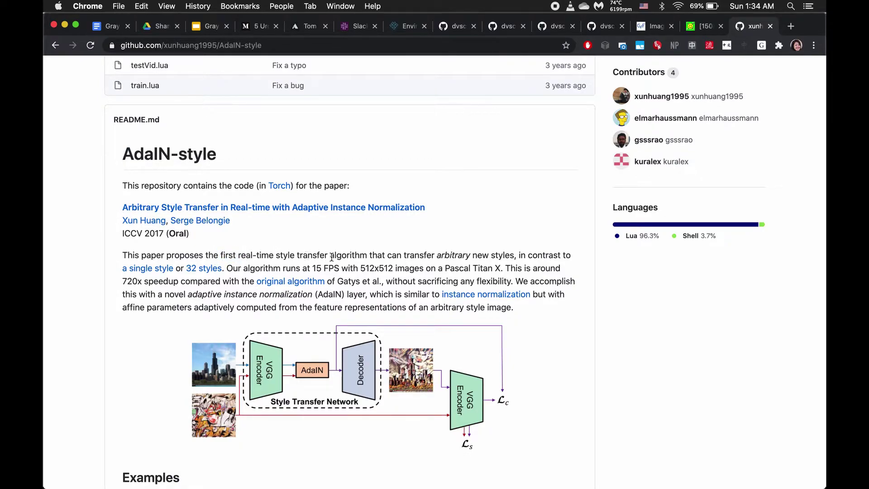
{"action": "left_click_drag", "start_coordinate": [441, 256], "coordinate": [222, 268]}
{"action": "left_click", "coordinate": [514, 256]}
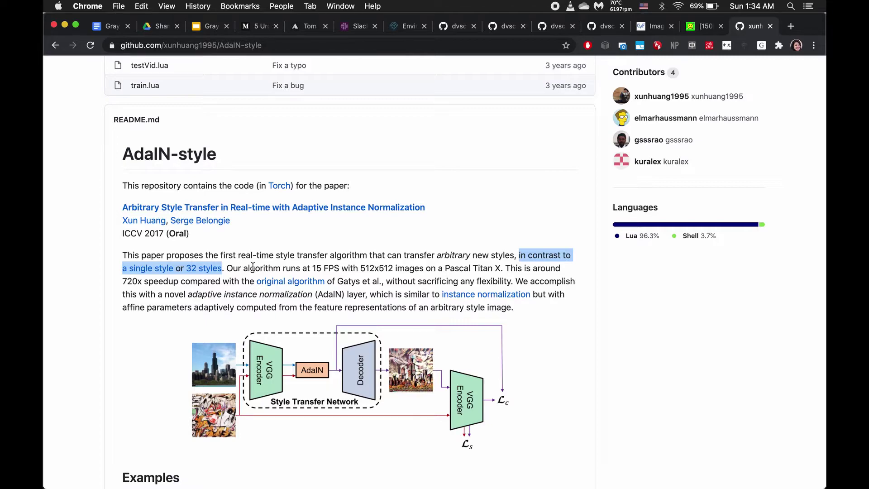
{"action": "left_click", "coordinate": [255, 254]}
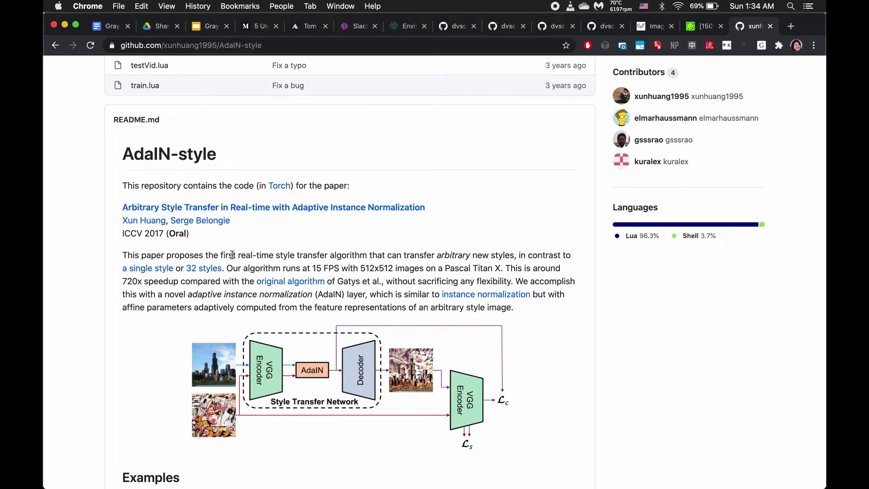
{"action": "left_click_drag", "start_coordinate": [239, 255], "coordinate": [274, 256]}
{"action": "left_click", "coordinate": [273, 256]}
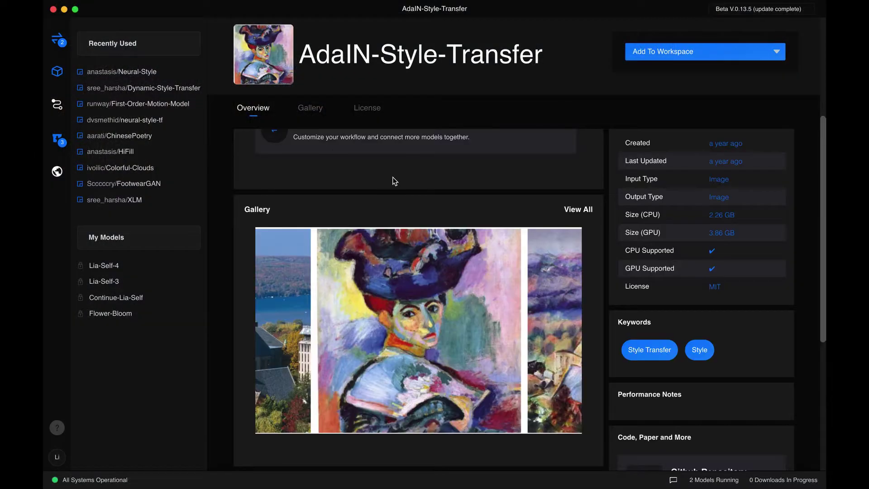
- Return to RunwayML's AdaIN-Style-Transfer info page and view the model's example gallery and license terms
{"action": "scroll", "coordinate": [395, 182], "scroll_direction": "up", "scroll_amount": 5}
{"action": "left_click", "coordinate": [306, 135]}
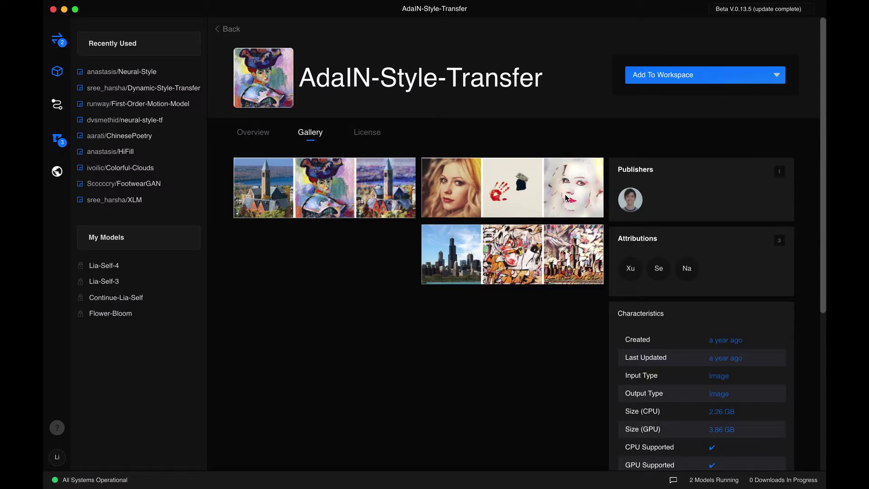
{"action": "left_click", "coordinate": [372, 135]}
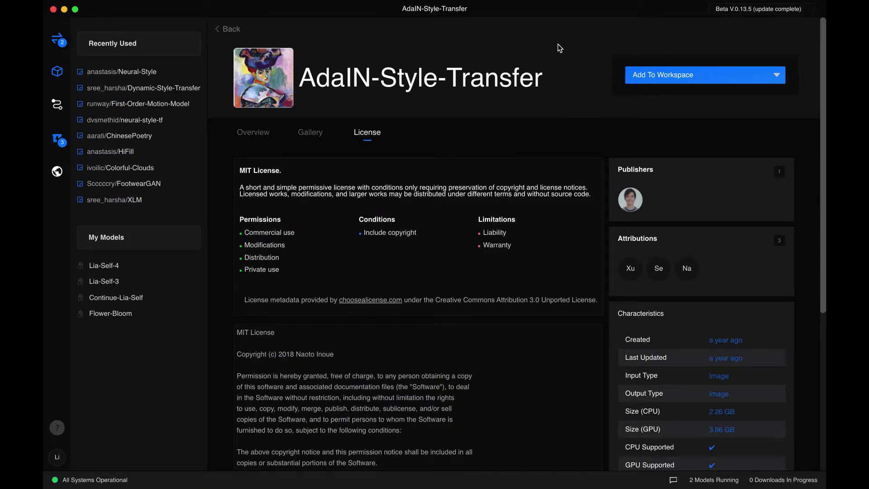
{"action": "mouse_move", "coordinate": [552, 4]}
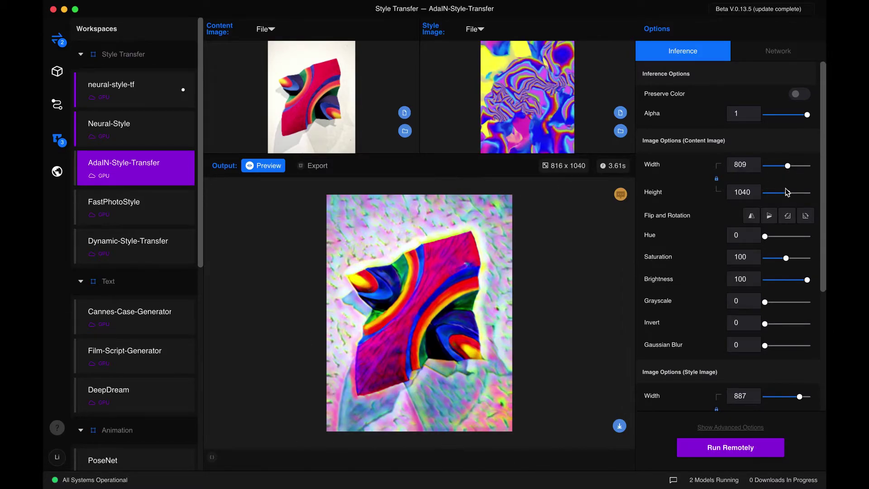
- Review AdaIN-Style-Transfer's inference time, image options, Preserve Color and Alpha descriptions in the Style Transfer workspace, comparing them with Neural-Style
{"action": "scroll", "coordinate": [717, 261], "scroll_direction": "down", "scroll_amount": 4}
{"action": "scroll", "coordinate": [717, 261], "scroll_direction": "up", "scroll_amount": 4}
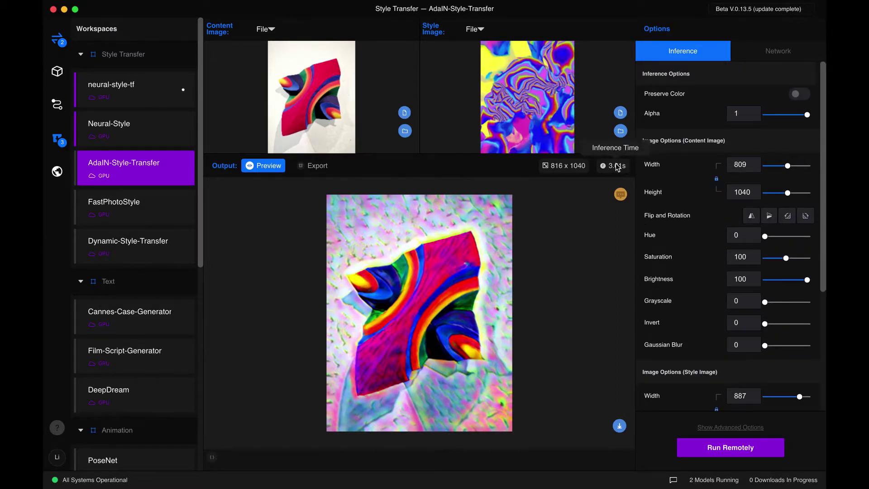
{"action": "scroll", "coordinate": [667, 209], "scroll_direction": "down", "scroll_amount": 6}
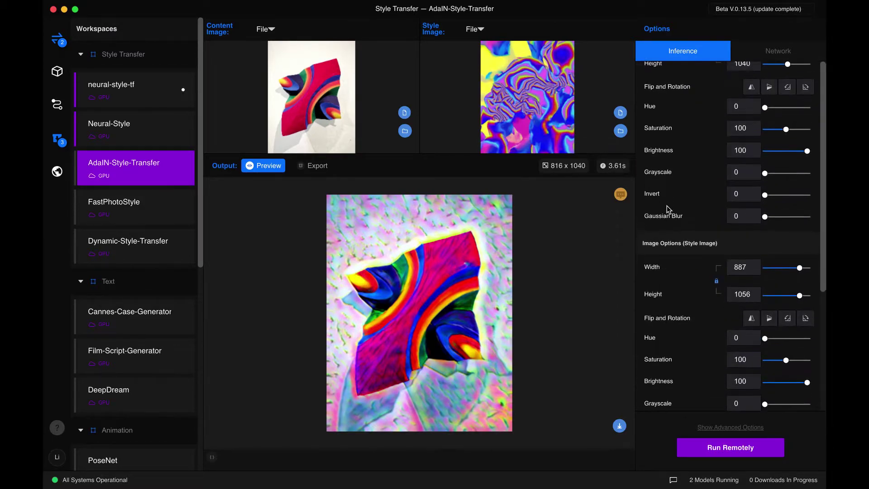
{"action": "scroll", "coordinate": [667, 209], "scroll_direction": "up", "scroll_amount": 6}
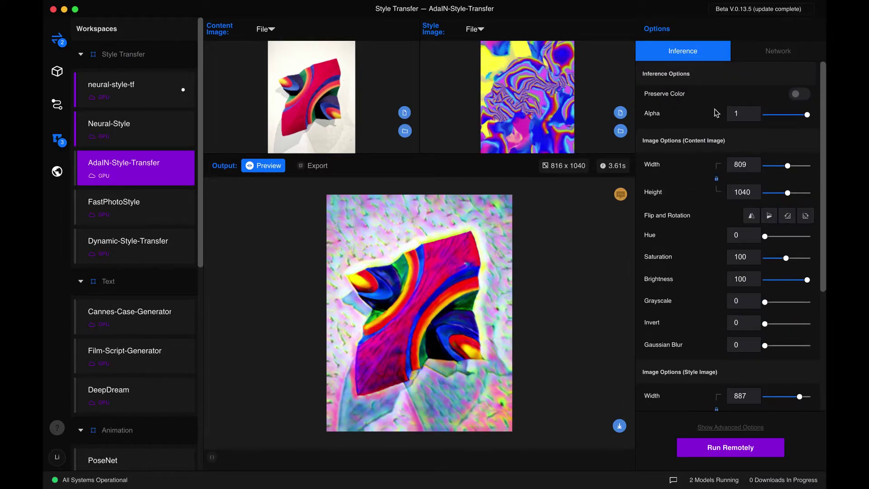
{"action": "mouse_move", "coordinate": [682, 93]}
{"action": "mouse_move", "coordinate": [666, 116]}
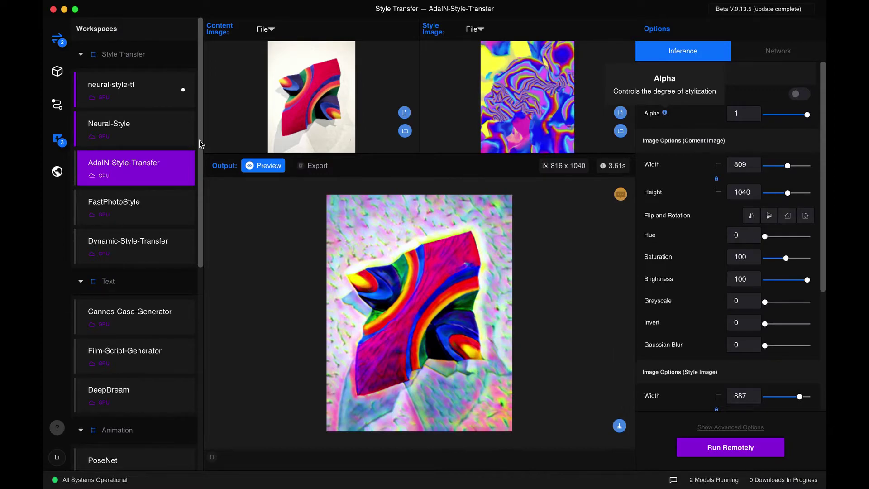
{"action": "left_click", "coordinate": [125, 137]}
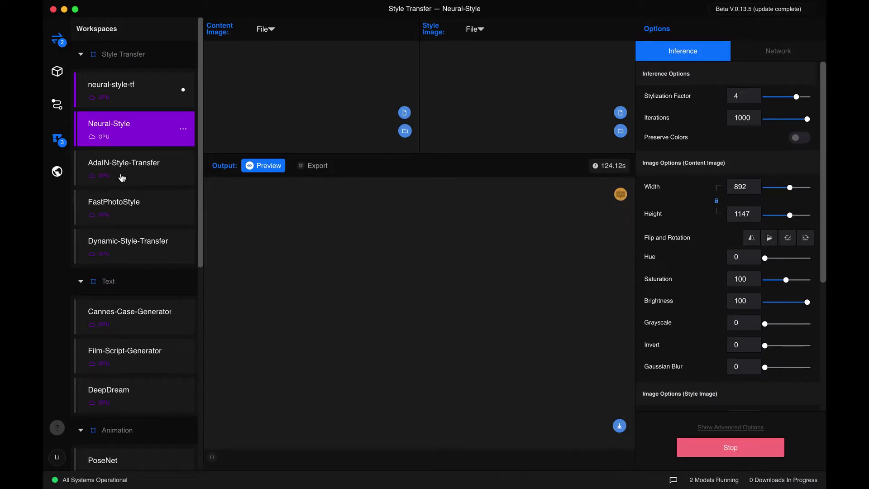
{"action": "left_click", "coordinate": [138, 176]}
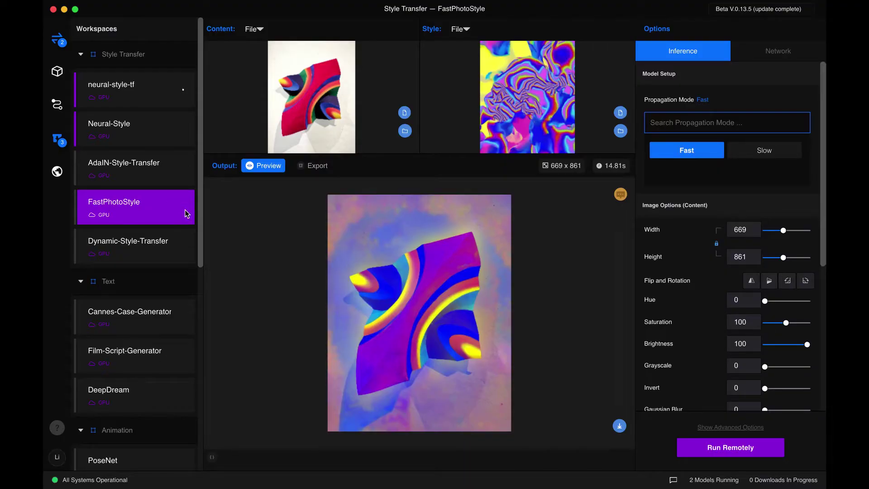
- Open the FastPhotoStyle model's info page and review its publisher, characteristics, gallery and description
{"action": "left_click", "coordinate": [183, 207]}
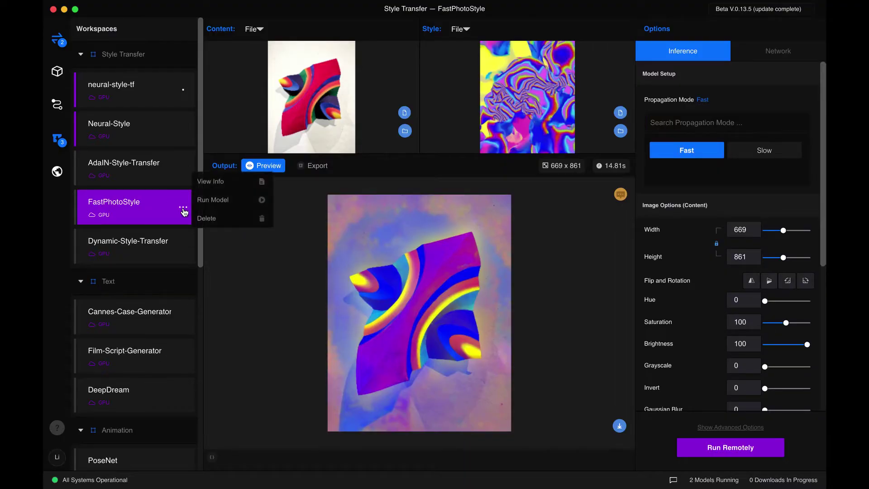
{"action": "left_click", "coordinate": [222, 182]}
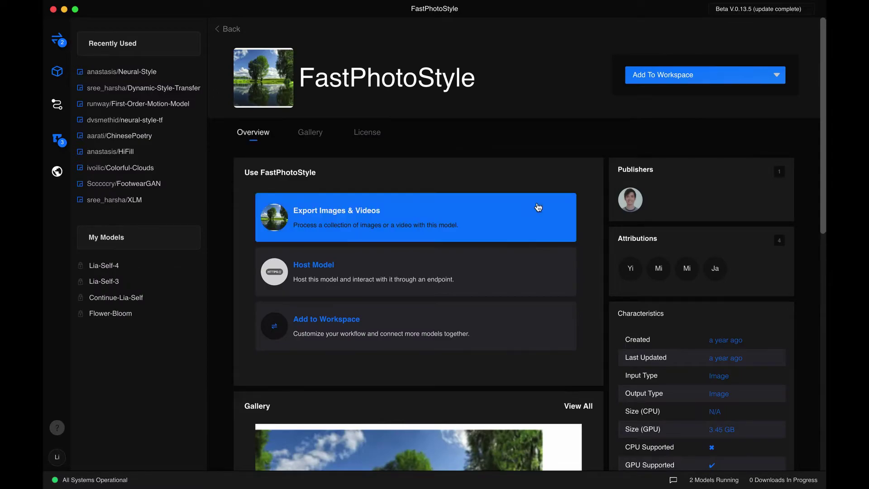
{"action": "mouse_move", "coordinate": [636, 198]}
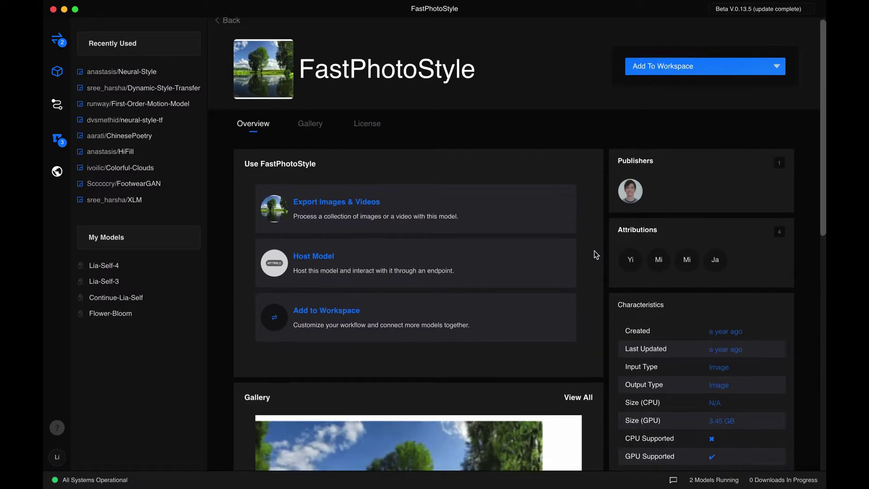
{"action": "scroll", "coordinate": [595, 253], "scroll_direction": "down", "scroll_amount": 4}
{"action": "scroll", "coordinate": [596, 253], "scroll_direction": "down", "scroll_amount": 5}
{"action": "scroll", "coordinate": [595, 254], "scroll_direction": "up", "scroll_amount": 1}
{"action": "scroll", "coordinate": [596, 253], "scroll_direction": "down", "scroll_amount": 2}
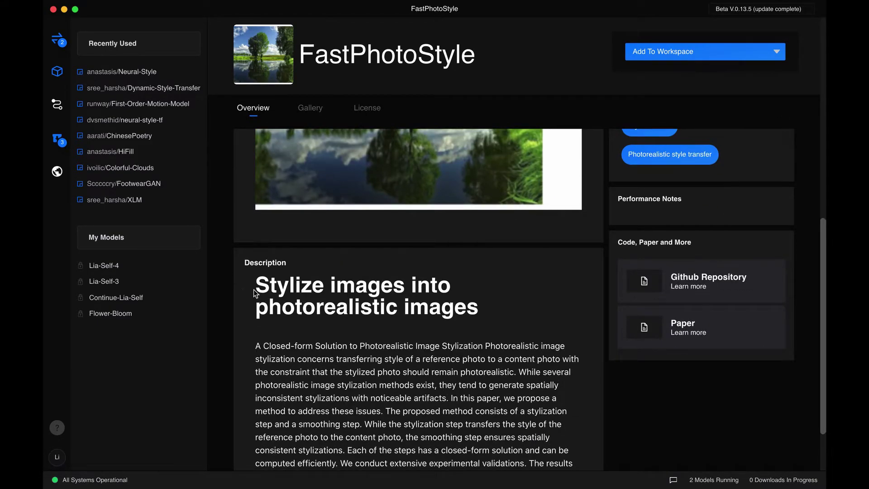
- Highlight the FastPhotoStyle description's phrases on transferring the style of a reference photo and the constraint of remaining "photorealistic"
{"action": "mouse_move", "coordinate": [258, 315]}
{"action": "left_mouse_down"}
{"action": "mouse_move", "coordinate": [400, 313]}
{"action": "mouse_move", "coordinate": [258, 312]}
{"action": "left_mouse_up"}
{"action": "left_click", "coordinate": [403, 316]}
{"action": "left_click", "coordinate": [258, 313]}
{"action": "scroll", "coordinate": [477, 328], "scroll_direction": "down", "scroll_amount": 2}
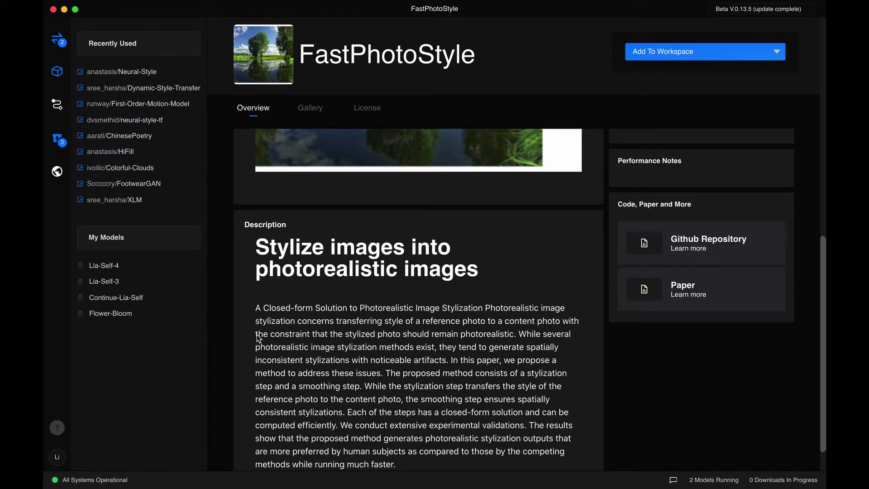
{"action": "left_click_drag", "start_coordinate": [325, 321], "coordinate": [487, 323]}
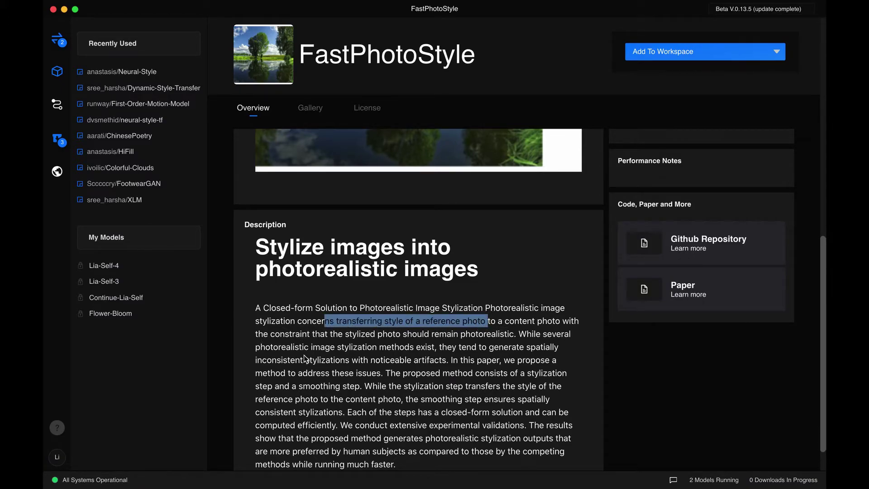
{"action": "left_click_drag", "start_coordinate": [256, 334], "coordinate": [351, 336]}
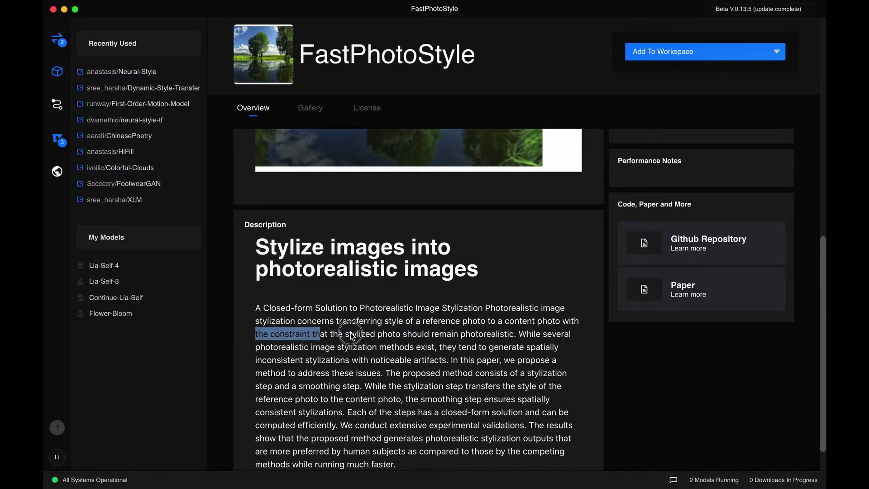
{"action": "left_click", "coordinate": [473, 338]}
{"action": "double_click", "coordinate": [483, 338]}
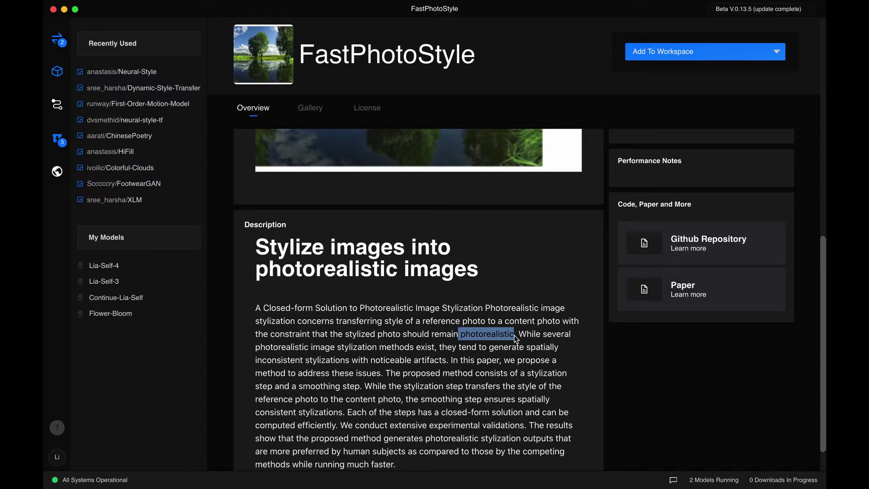
{"action": "left_click", "coordinate": [515, 338]}
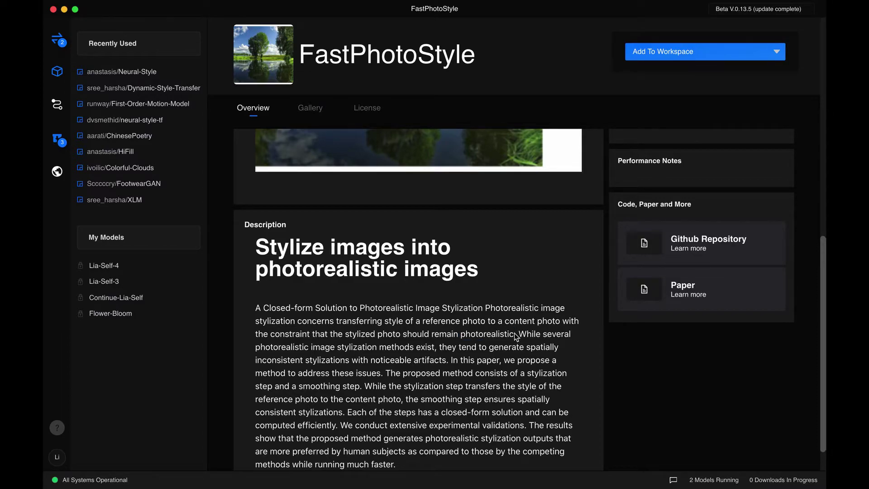
- Open the FastPhotoStyle paper's PDF from arXiv in Chrome and highlight "Closed-form Solution" and "Photorealistic" in its title
{"action": "left_click", "coordinate": [667, 290]}
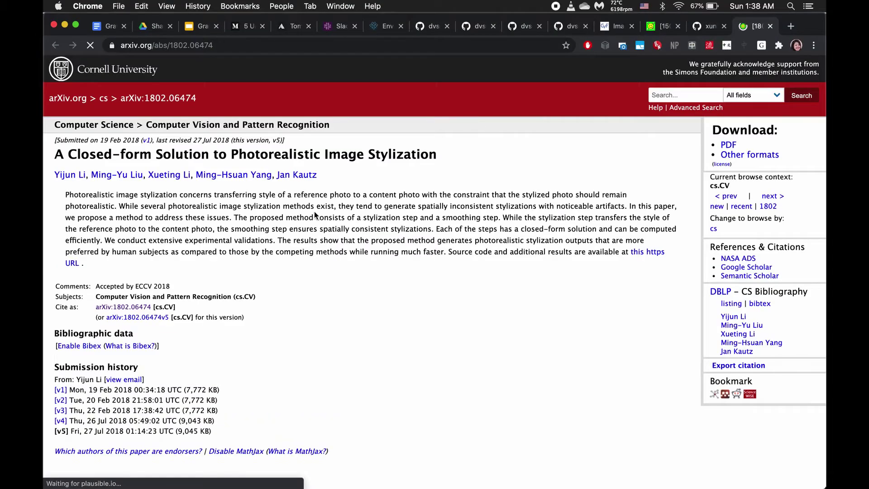
{"action": "left_click", "coordinate": [728, 145]}
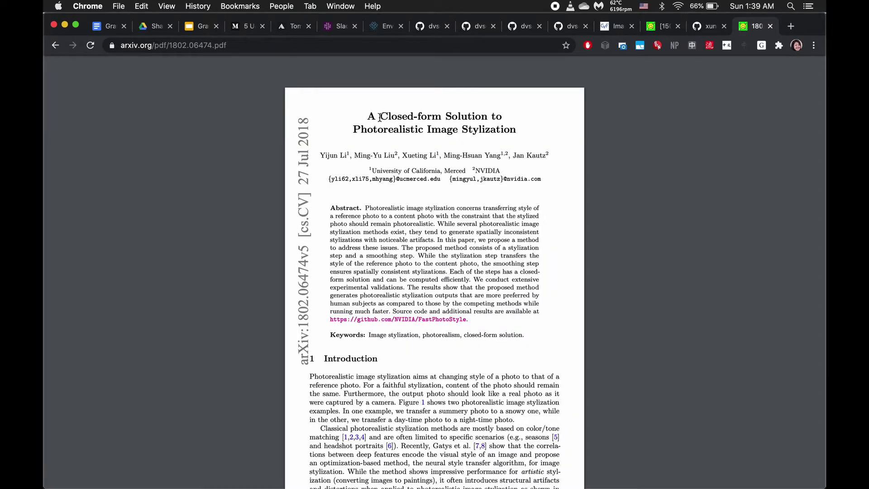
{"action": "left_click_drag", "start_coordinate": [380, 117], "coordinate": [471, 116]}
{"action": "left_click_drag", "start_coordinate": [424, 129], "coordinate": [353, 129]}
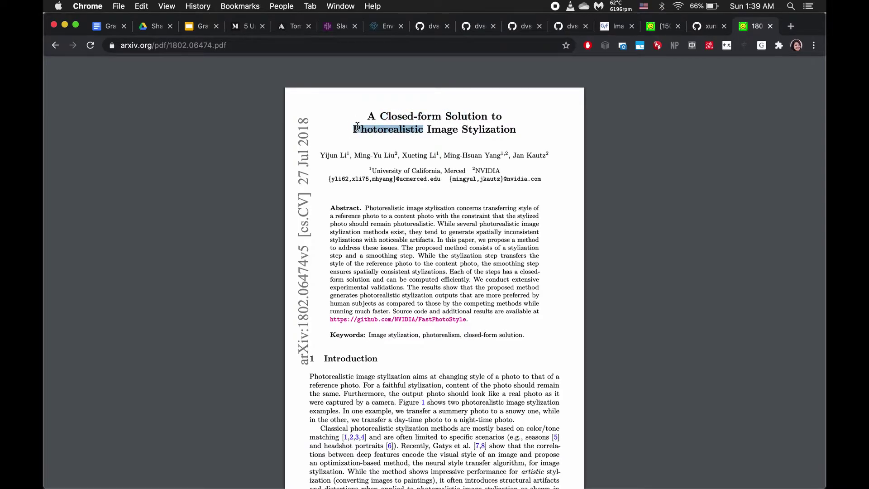
- Find Figure 1 on page 2 of the paper and enlarge it to examine the style, content and output photos
{"action": "scroll", "coordinate": [444, 354], "scroll_direction": "down", "scroll_amount": 10}
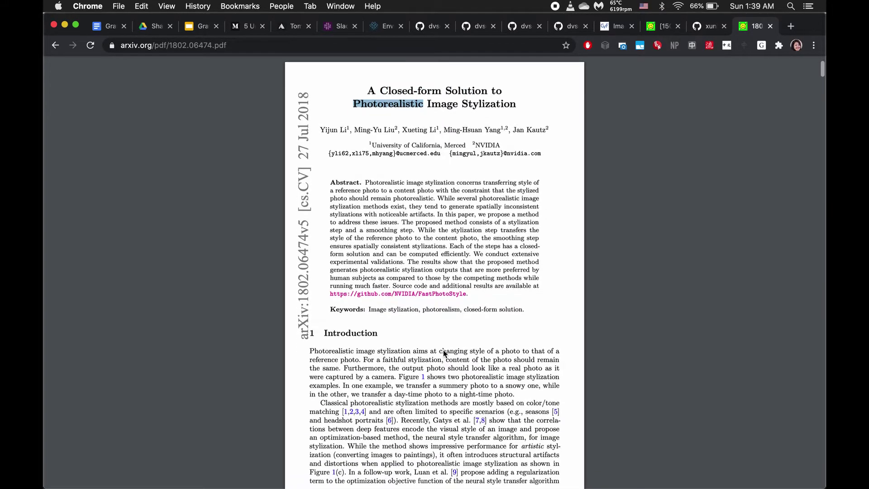
{"action": "scroll", "coordinate": [416, 127], "scroll_direction": "up", "scroll_amount": 2}
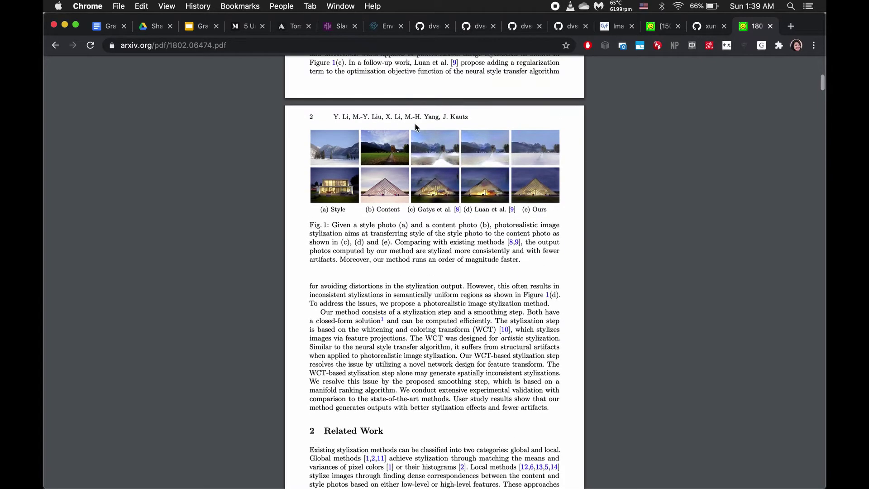
{"action": "key", "text": "super+equal"}
{"action": "key", "text": "super+equal"}
{"action": "key", "text": "super+equal"}
{"action": "key", "text": "super+equal"}
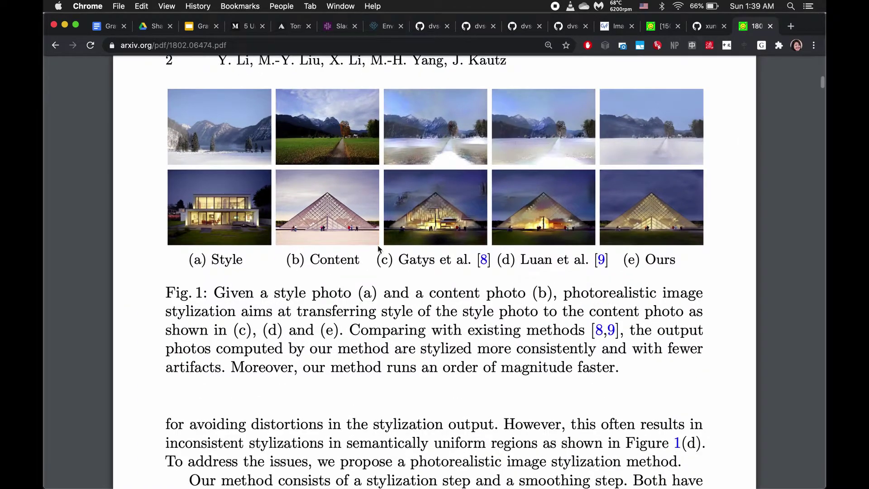
- Highlight the Figure 1 caption's phrases about the style photo (a) and the content photo (b)
{"action": "left_click_drag", "start_coordinate": [216, 294], "coordinate": [374, 294]}
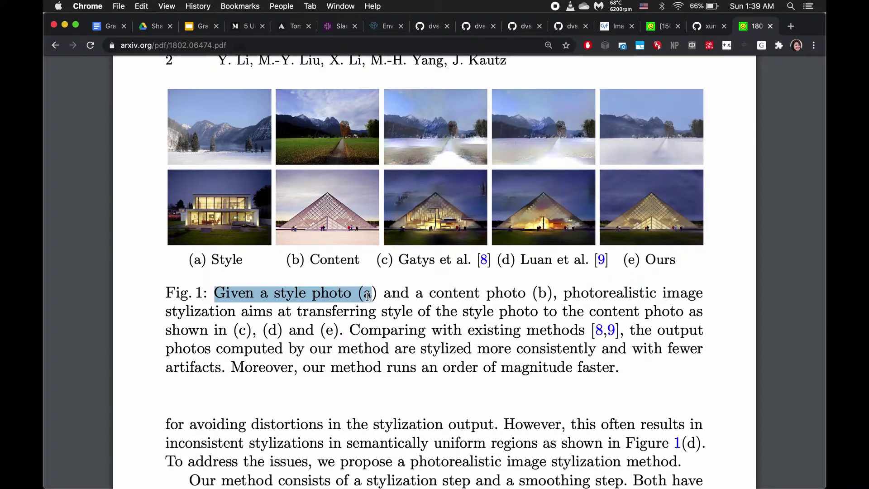
{"action": "left_click", "coordinate": [224, 232]}
{"action": "left_click_drag", "start_coordinate": [392, 294], "coordinate": [557, 293]}
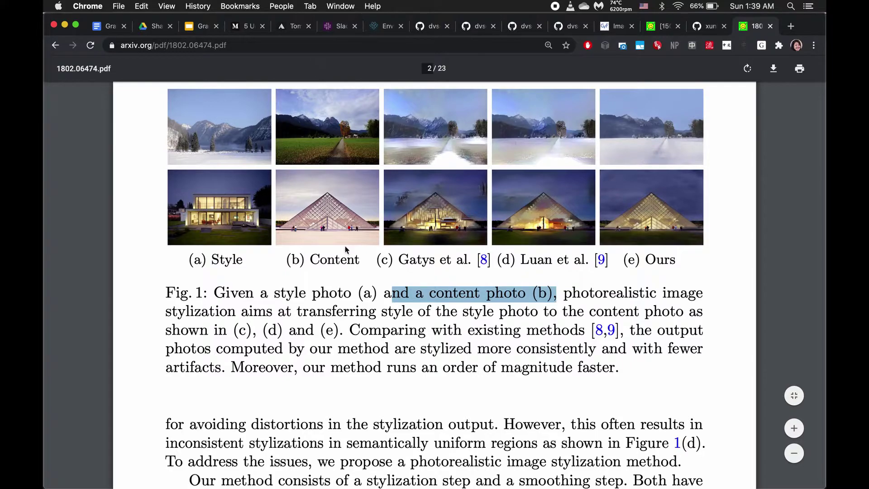
- Highlight the caption's phrases "photorealistic image stylization aims at" and "(c), (d) and (e)", plus the figure label "(e) Ours"
{"action": "left_click", "coordinate": [352, 281]}
{"action": "left_click_drag", "start_coordinate": [564, 295], "coordinate": [299, 312]}
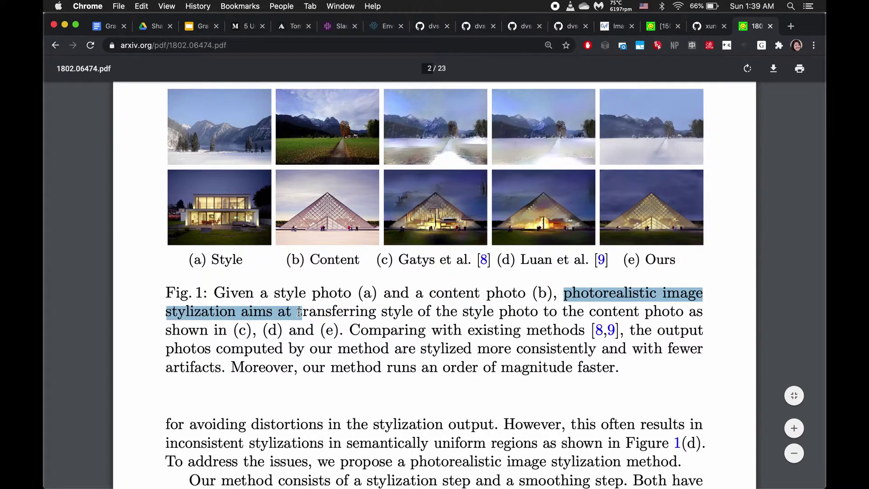
{"action": "left_click", "coordinate": [310, 319]}
{"action": "left_click_drag", "start_coordinate": [342, 332], "coordinate": [233, 331]}
{"action": "left_click_drag", "start_coordinate": [623, 259], "coordinate": [676, 260]}
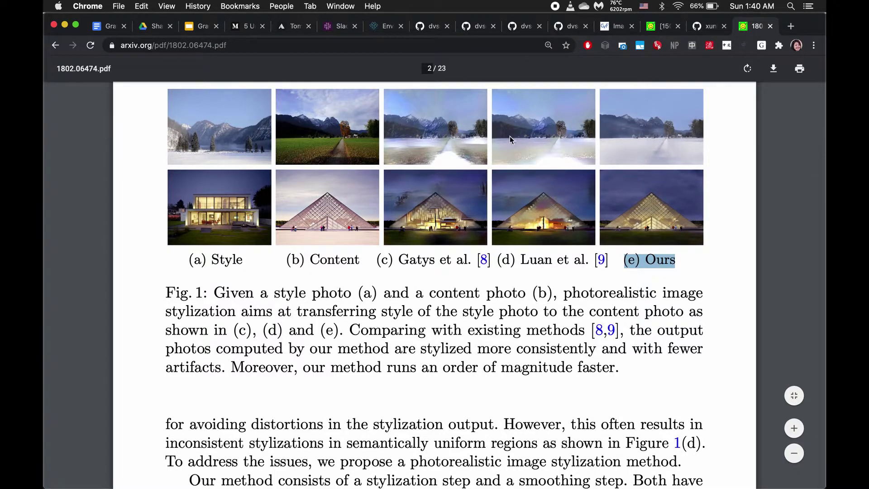
- Highlight the label of Figure 1's column (c) and compare the outputs in columns (c), (d) and (e)
{"action": "mouse_move", "coordinate": [398, 260]}
{"action": "left_mouse_down"}
{"action": "mouse_move", "coordinate": [470, 260]}
{"action": "mouse_move", "coordinate": [402, 260]}
{"action": "left_mouse_up"}
{"action": "left_click", "coordinate": [469, 261]}
{"action": "left_click", "coordinate": [402, 259]}
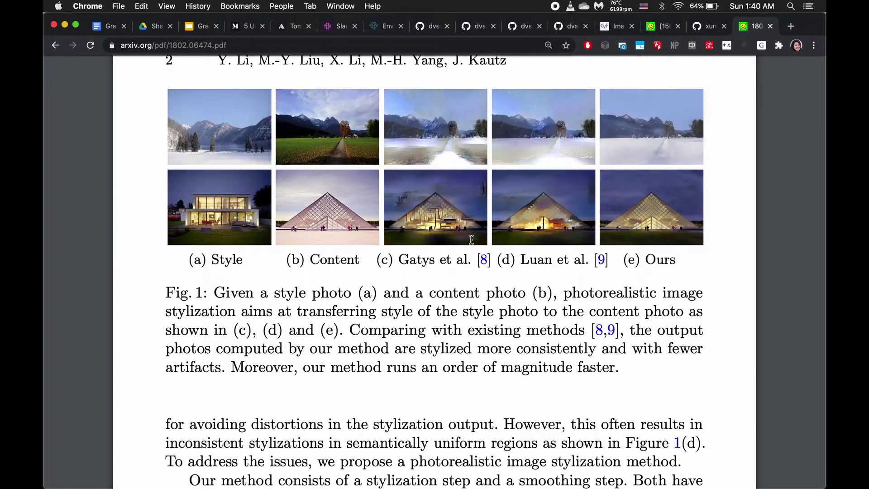
{"action": "scroll", "coordinate": [337, 235], "scroll_direction": "up", "scroll_amount": 2}
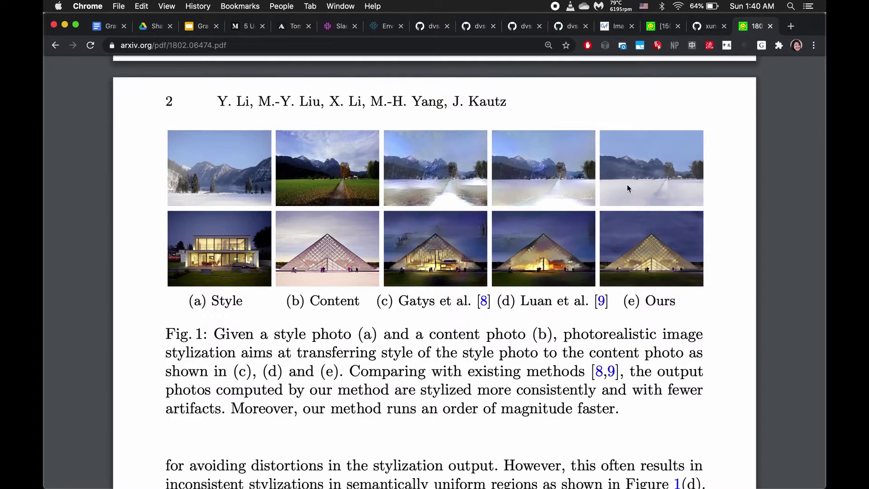
{"action": "scroll", "coordinate": [630, 172], "scroll_direction": "down", "scroll_amount": 5}
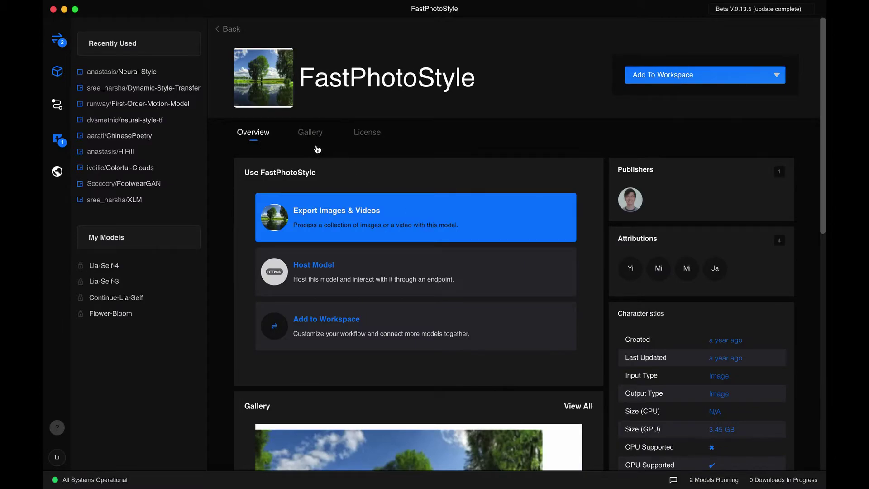
- In RunwayML, view the gallery examples and the license text on the FastPhotoStyle info page
{"action": "left_click", "coordinate": [306, 132]}
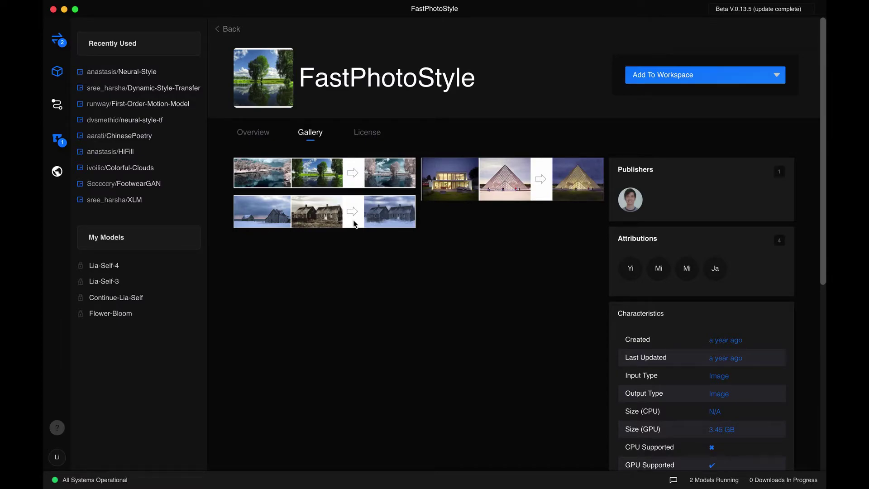
{"action": "left_click", "coordinate": [366, 138]}
{"action": "scroll", "coordinate": [359, 292], "scroll_direction": "down", "scroll_amount": 5}
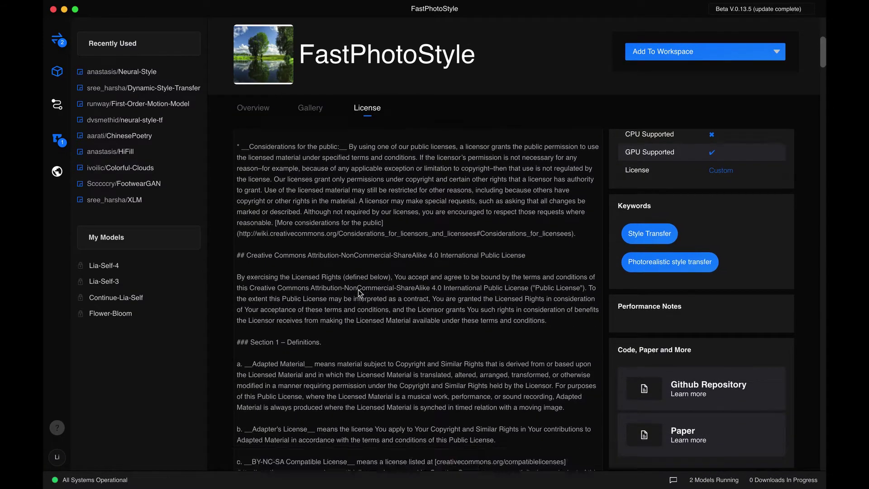
{"action": "scroll", "coordinate": [358, 292], "scroll_direction": "up", "scroll_amount": 10}
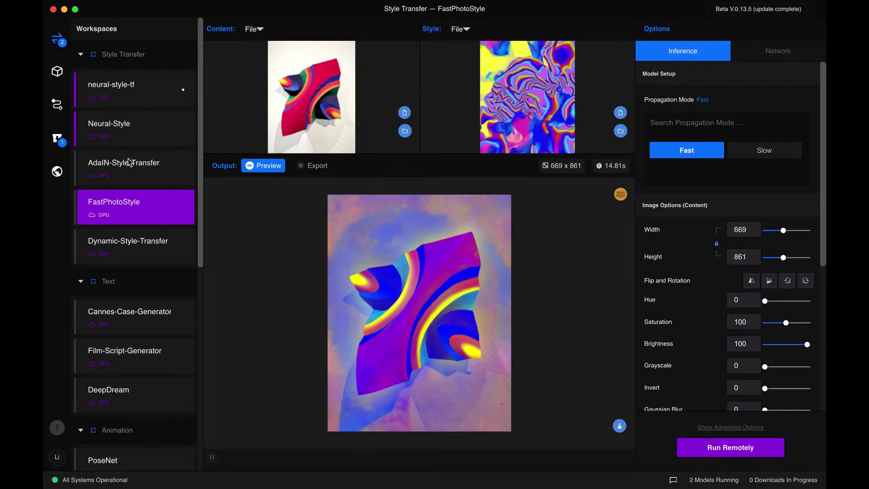
- Compare the output previews of AdaIN-Style-Transfer, Neural-Style and FastPhotoStyle in the Style Transfer workspace
{"action": "left_click", "coordinate": [135, 172]}
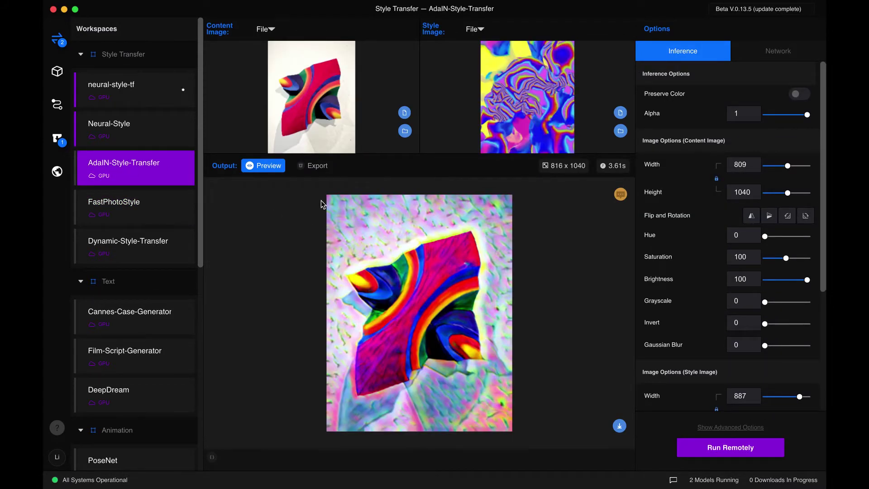
{"action": "left_click", "coordinate": [135, 121]}
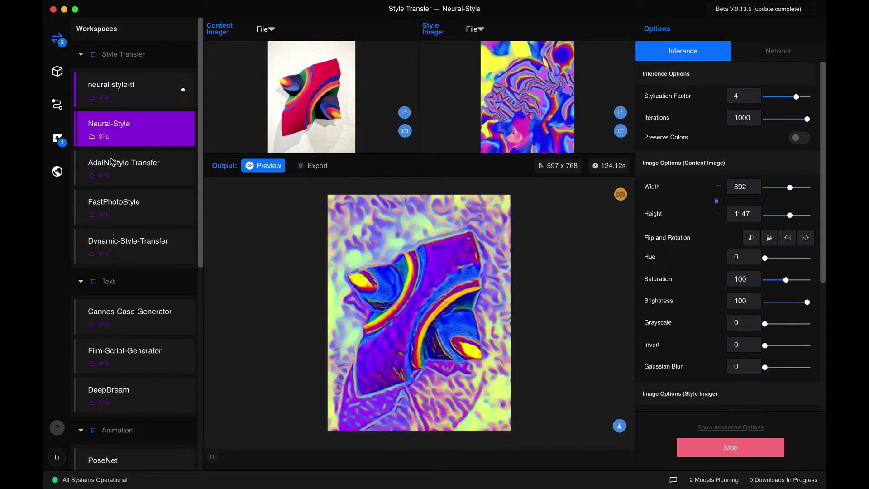
{"action": "left_click", "coordinate": [134, 209]}
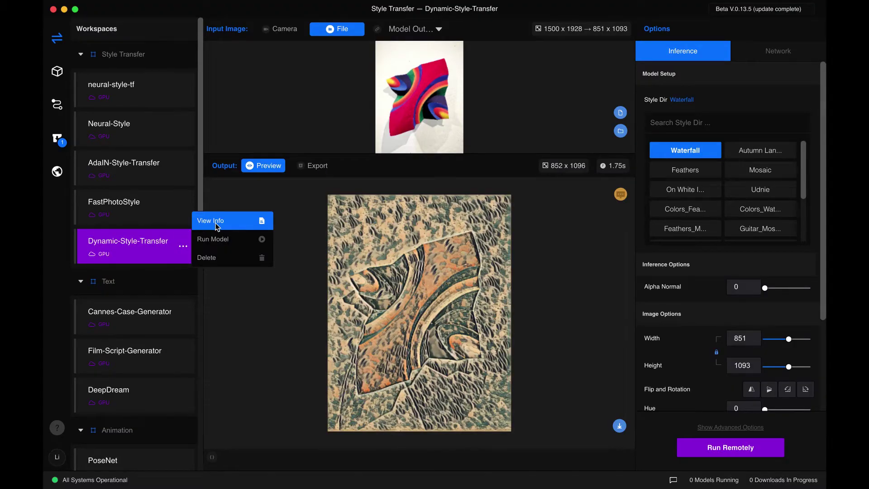
- Open the Dynamic-Style-Transfer model's info page, highlight its name, and check its publisher and gallery
{"action": "left_click", "coordinate": [217, 226]}
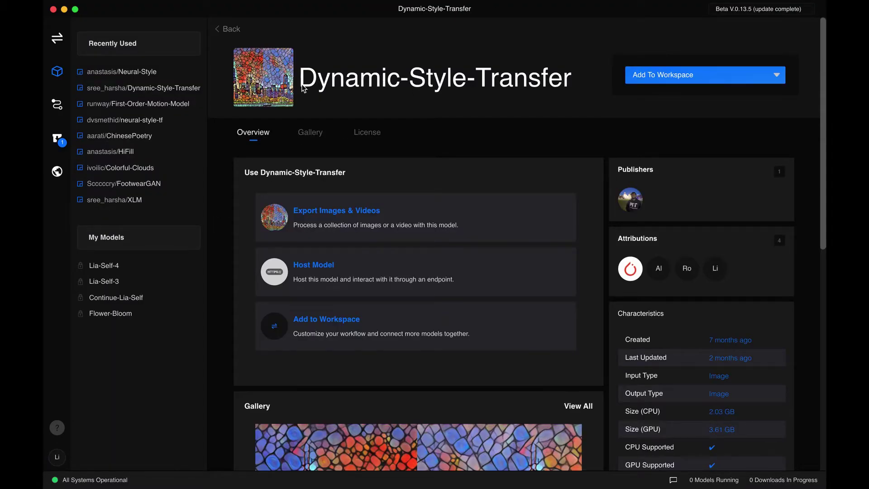
{"action": "left_click_drag", "start_coordinate": [302, 87], "coordinate": [578, 83]}
{"action": "mouse_move", "coordinate": [637, 208]}
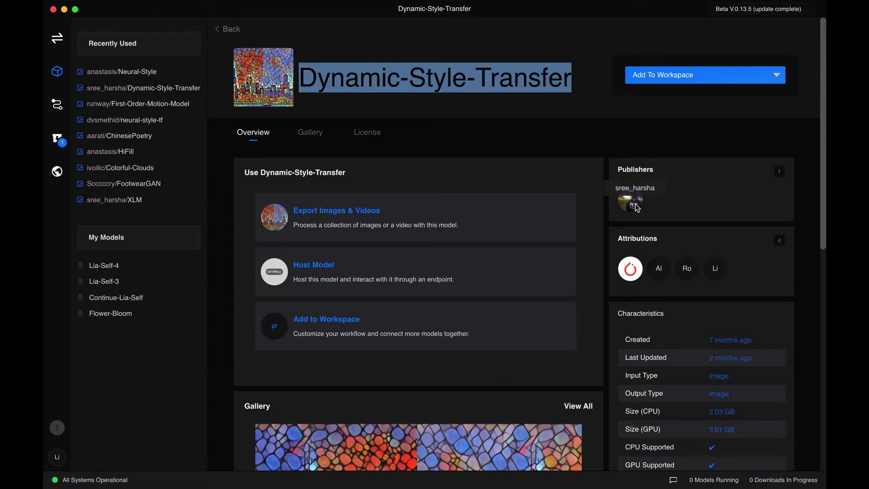
{"action": "scroll", "coordinate": [553, 242], "scroll_direction": "down", "scroll_amount": 10}
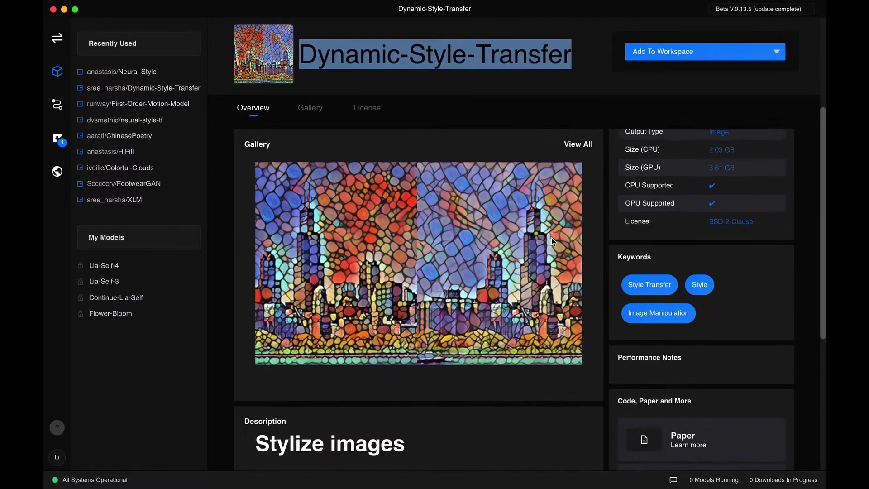
- Highlight the description's "Stylize images" heading, the line "Tune style dynamically without re-training in real time" and the phrase about training a "Dynamic-Net"
{"action": "left_click_drag", "start_coordinate": [256, 292], "coordinate": [410, 295]}
{"action": "left_click", "coordinate": [337, 345]}
{"action": "left_click_drag", "start_coordinate": [256, 332], "coordinate": [473, 340]}
{"action": "left_click", "coordinate": [473, 342]}
{"action": "left_click_drag", "start_coordinate": [411, 393], "coordinate": [474, 395]}
{"action": "left_click", "coordinate": [475, 394]}
{"action": "left_click_drag", "start_coordinate": [298, 332], "coordinate": [366, 334]}
{"action": "left_click", "coordinate": [366, 333]}
- Open the Dynamic-Style-Transfer paper's PDF from arXiv in Chrome and highlight "Dynamic-Net" in its title
{"action": "left_click", "coordinate": [670, 293]}
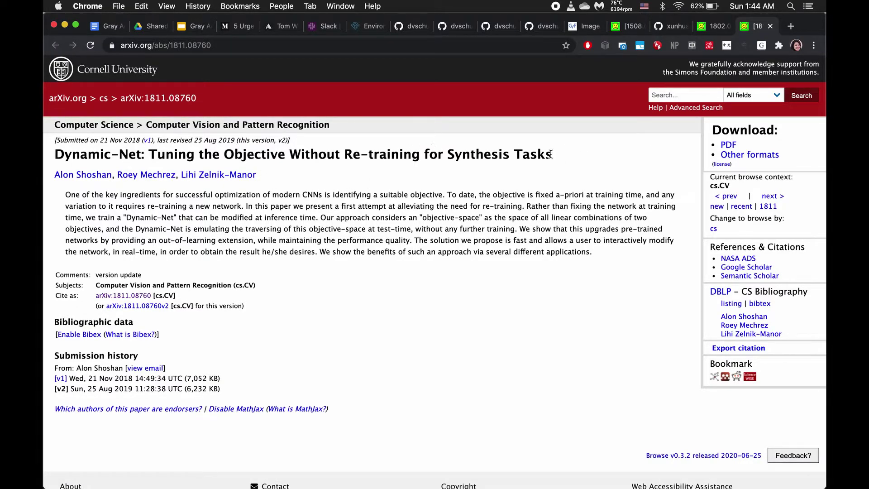
{"action": "left_click", "coordinate": [729, 146]}
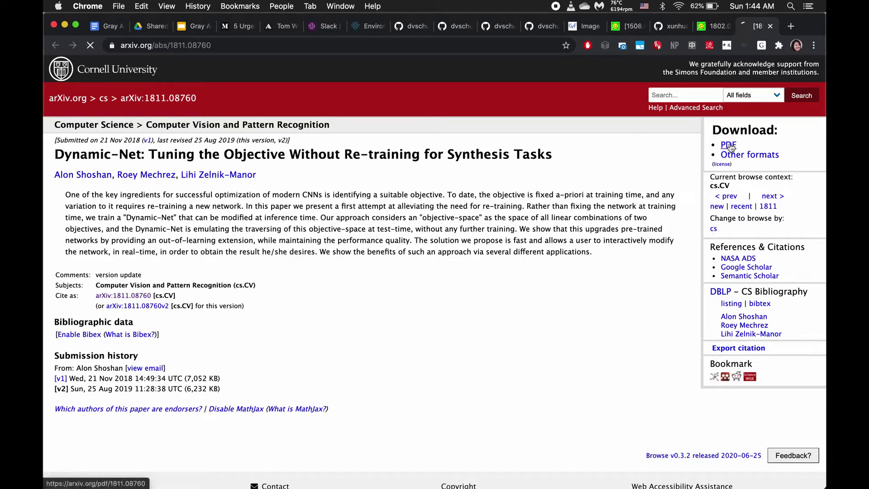
{"action": "mouse_move", "coordinate": [259, 169]}
{"action": "left_mouse_down"}
{"action": "mouse_move", "coordinate": [318, 171]}
{"action": "mouse_move", "coordinate": [245, 173]}
{"action": "left_mouse_up"}
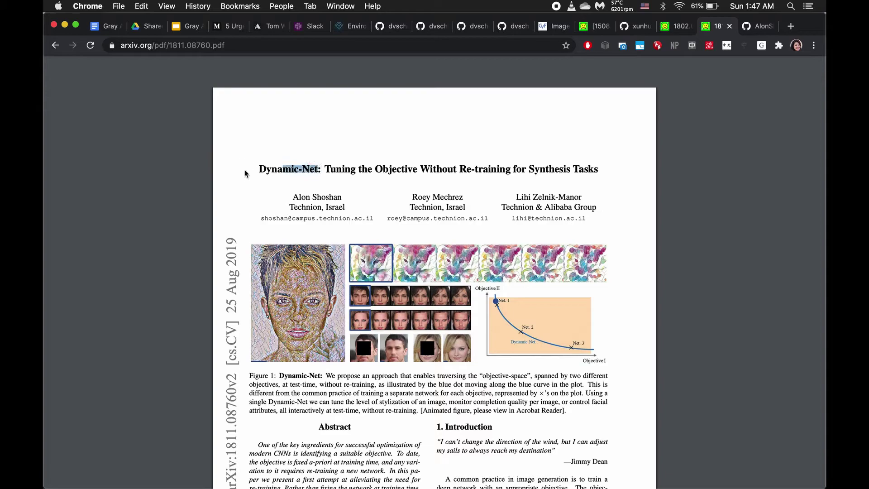
{"action": "left_click", "coordinate": [257, 171]}
- Skim the Dynamic-Net paper from the Figure 1 caption to the Figure 4 style-traversal results
{"action": "scroll", "coordinate": [629, 365], "scroll_direction": "down", "scroll_amount": 1}
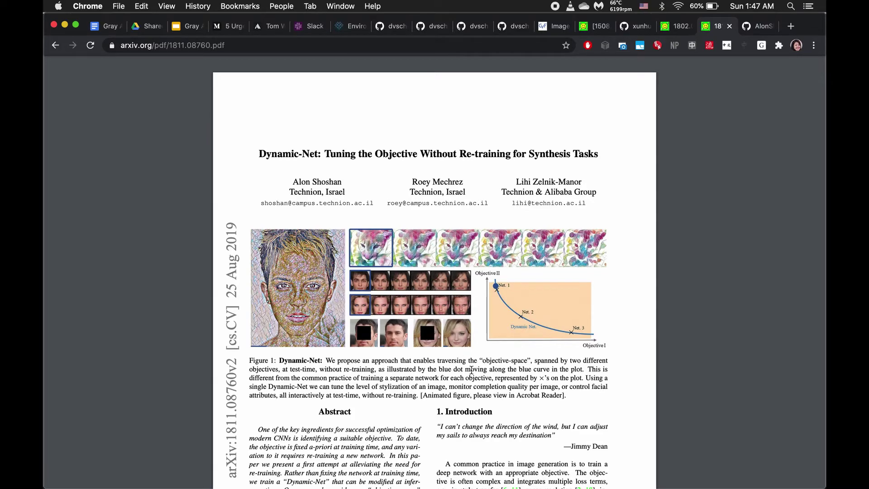
{"action": "left_click_drag", "start_coordinate": [476, 379], "coordinate": [468, 373]}
{"action": "scroll", "coordinate": [424, 390], "scroll_direction": "down", "scroll_amount": 10}
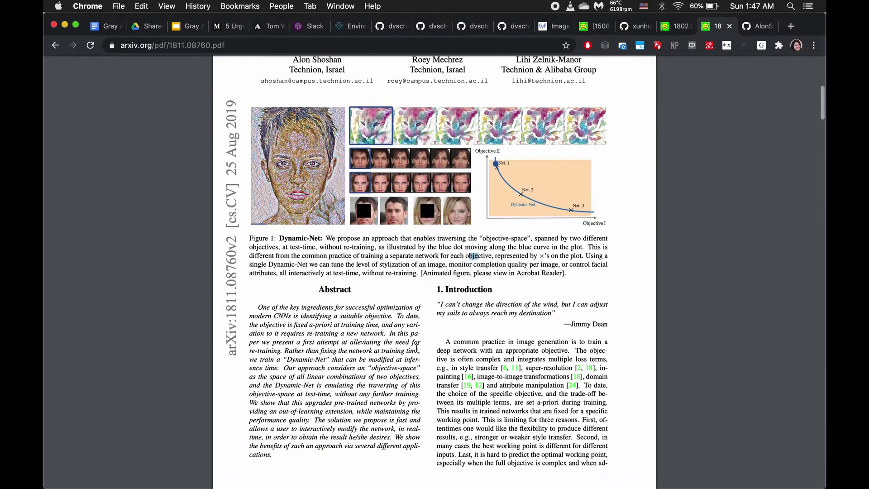
{"action": "scroll", "coordinate": [417, 348], "scroll_direction": "down", "scroll_amount": 20}
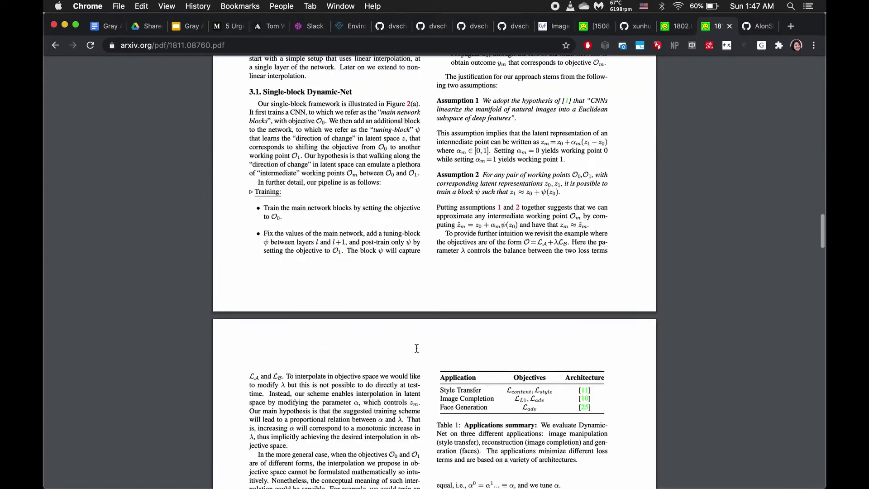
{"action": "scroll", "coordinate": [416, 351], "scroll_direction": "down", "scroll_amount": 20}
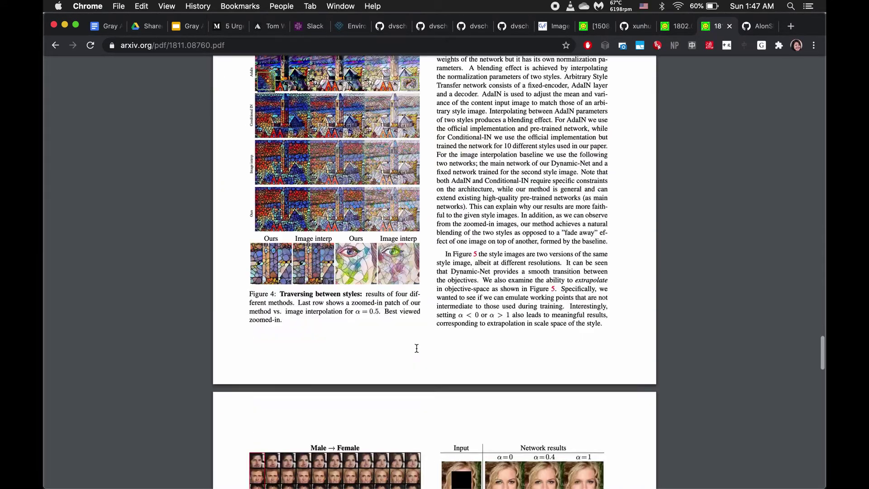
{"action": "scroll", "coordinate": [416, 348], "scroll_direction": "down", "scroll_amount": 3}
{"action": "scroll", "coordinate": [417, 348], "scroll_direction": "up", "scroll_amount": 2}
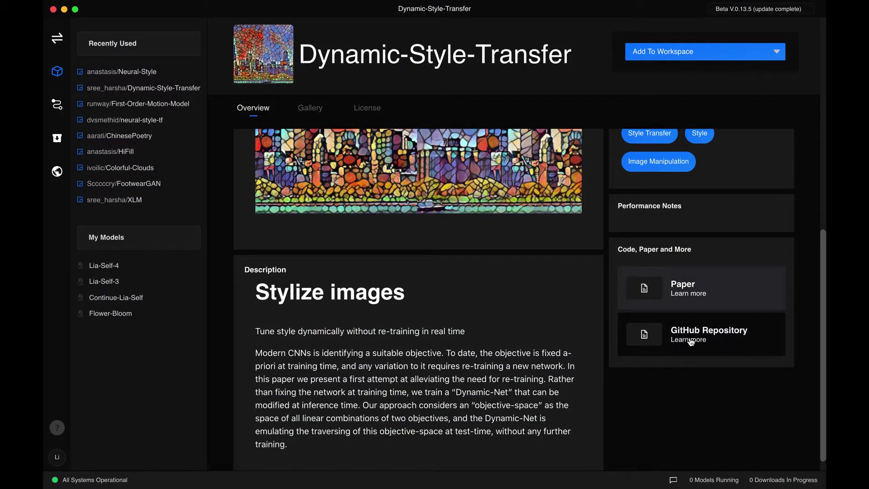
- Open the Dynamic-Style-Transfer model's GitHub repository from its RunwayML info page and skim the README
{"action": "left_click", "coordinate": [690, 340]}
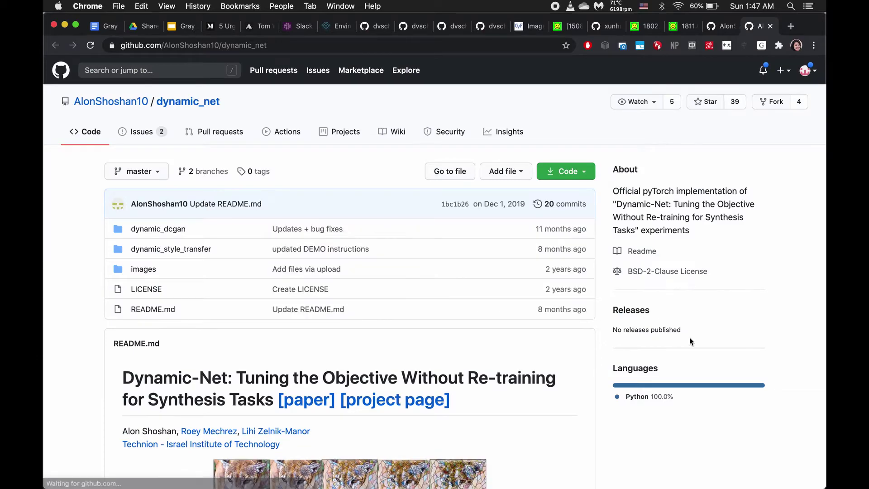
{"action": "scroll", "coordinate": [539, 380], "scroll_direction": "down", "scroll_amount": 3}
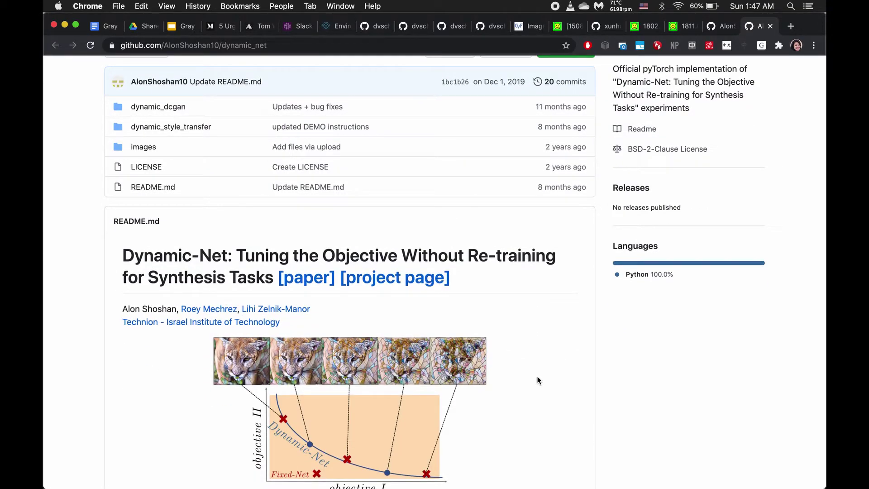
{"action": "scroll", "coordinate": [539, 380], "scroll_direction": "down", "scroll_amount": 10}
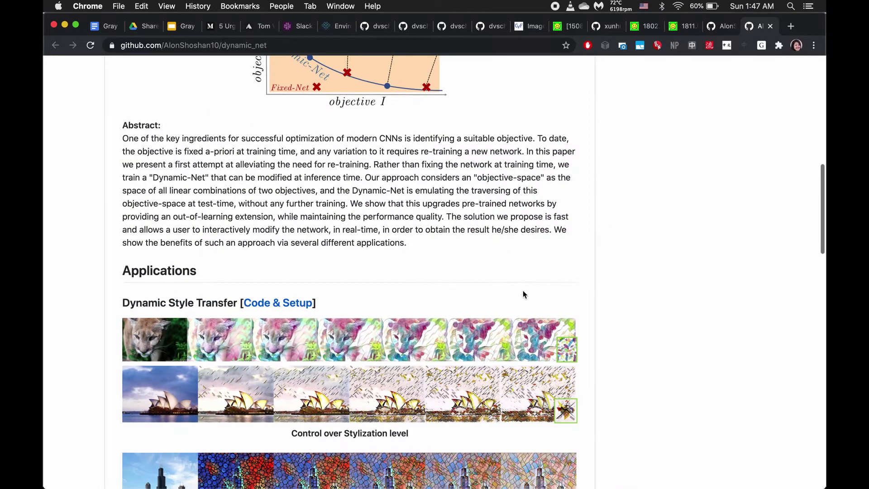
{"action": "scroll", "coordinate": [523, 294], "scroll_direction": "up", "scroll_amount": 6}
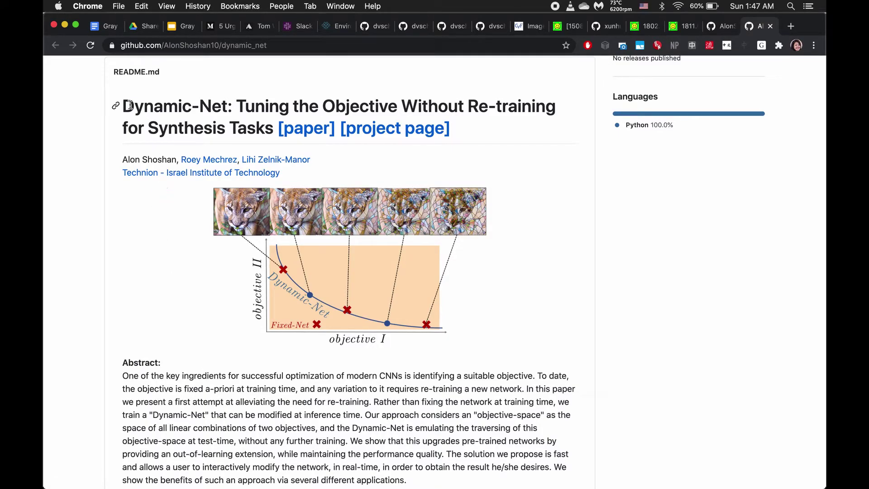
- Highlight "Dynamic-Net" and "inference time" in the README's abstract
{"action": "left_click_drag", "start_coordinate": [150, 415], "coordinate": [205, 415]}
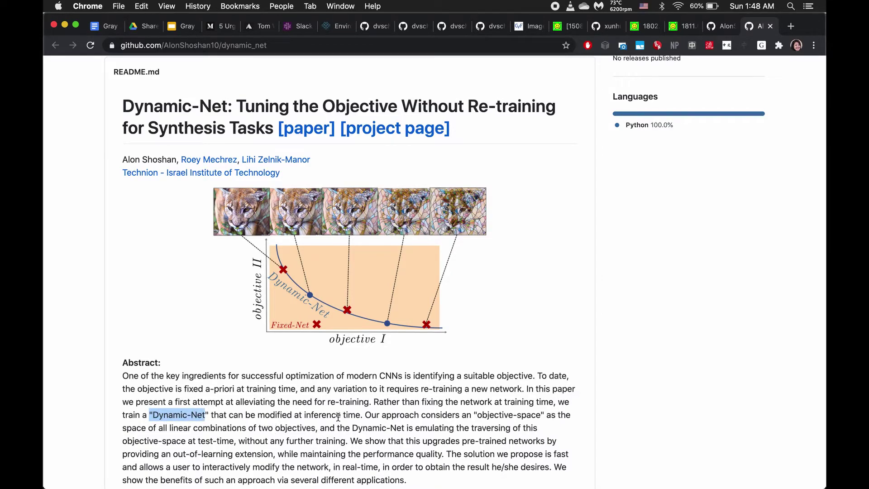
{"action": "left_click_drag", "start_coordinate": [304, 415], "coordinate": [362, 415]}
{"action": "double_click", "coordinate": [372, 414]}
- Highlight the README headings "Applications", "Dynamic Style Transfer" and "Dynamic DCGAN" while reviewing their example images
{"action": "scroll", "coordinate": [283, 218], "scroll_direction": "down", "scroll_amount": 6}
{"action": "left_click_drag", "start_coordinate": [217, 222], "coordinate": [117, 220]}
{"action": "scroll", "coordinate": [414, 241], "scroll_direction": "down", "scroll_amount": 1}
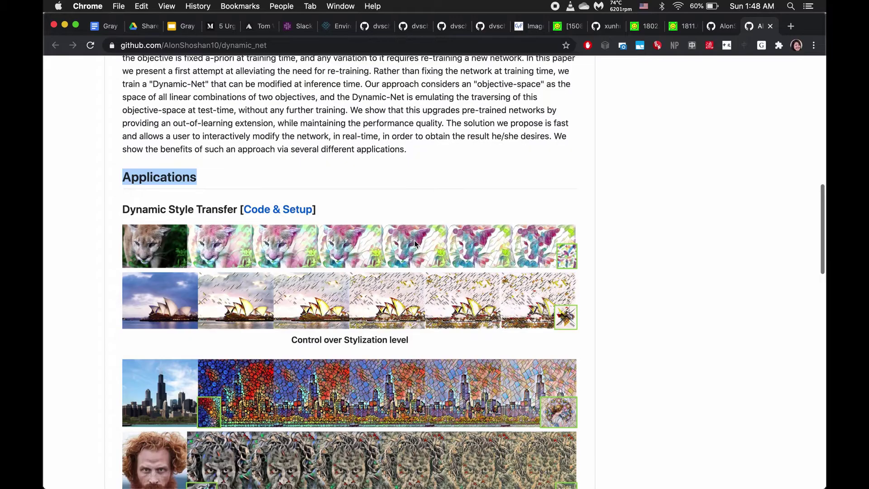
{"action": "left_click_drag", "start_coordinate": [120, 182], "coordinate": [236, 185]}
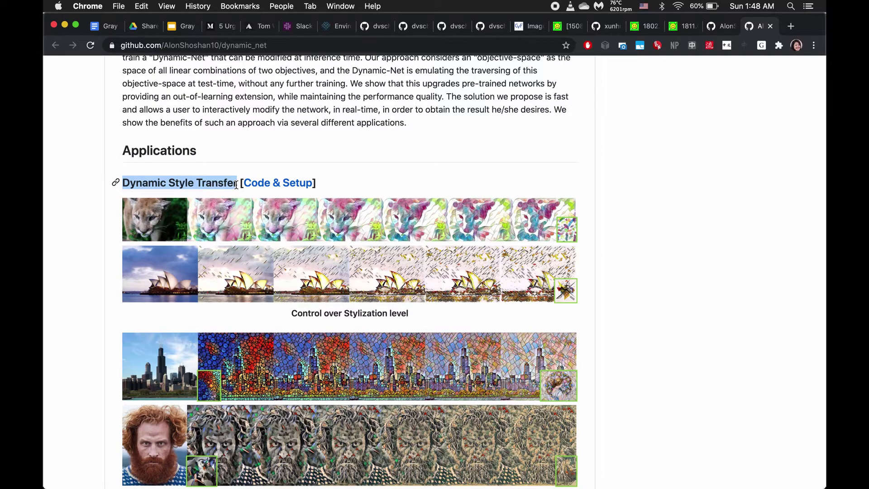
{"action": "scroll", "coordinate": [236, 185], "scroll_direction": "down", "scroll_amount": 5}
{"action": "left_click_drag", "start_coordinate": [121, 336], "coordinate": [206, 336]}
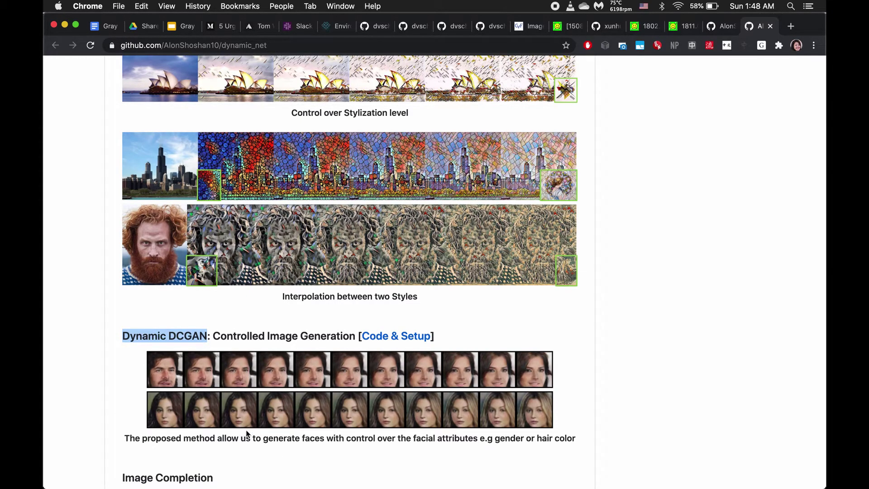
{"action": "scroll", "coordinate": [247, 433], "scroll_direction": "down", "scroll_amount": 4}
- Return to the abstract to highlight "Dynamic-Net" again, and highlight part of the "Dynamic Style Transfer" heading
{"action": "scroll", "coordinate": [181, 253], "scroll_direction": "up", "scroll_amount": 10}
{"action": "scroll", "coordinate": [181, 222], "scroll_direction": "up", "scroll_amount": 3}
{"action": "left_click_drag", "start_coordinate": [152, 250], "coordinate": [208, 251]}
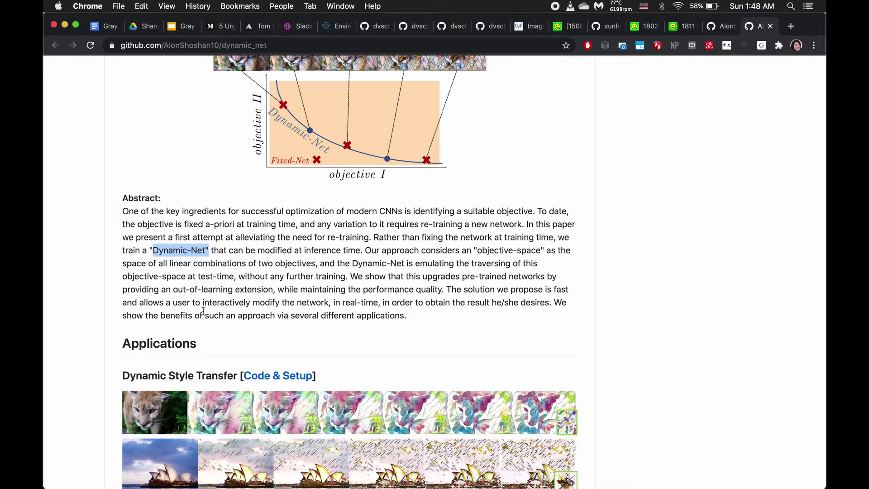
{"action": "scroll", "coordinate": [204, 312], "scroll_direction": "down", "scroll_amount": 3}
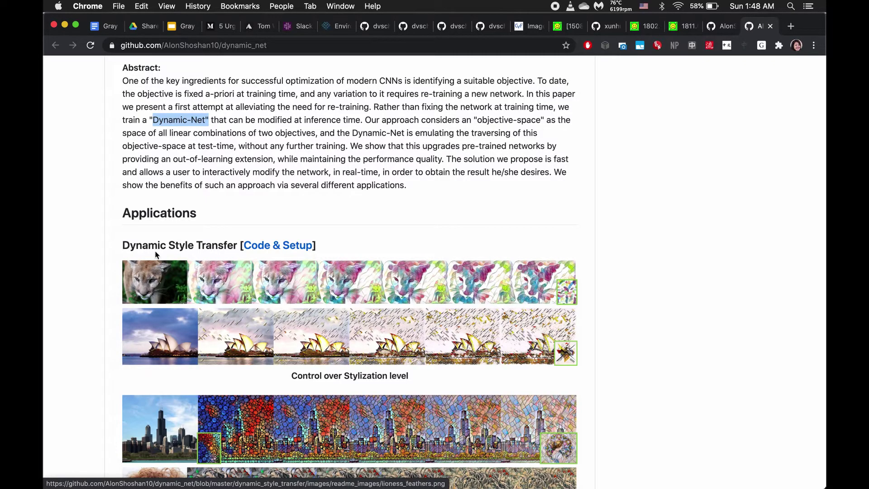
{"action": "left_click_drag", "start_coordinate": [136, 245], "coordinate": [199, 244]}
- Review the README's "Interpolation between two Styles" and controlled image generation examples, and return to the Applications section
{"action": "scroll", "coordinate": [169, 283], "scroll_direction": "down", "scroll_amount": 7}
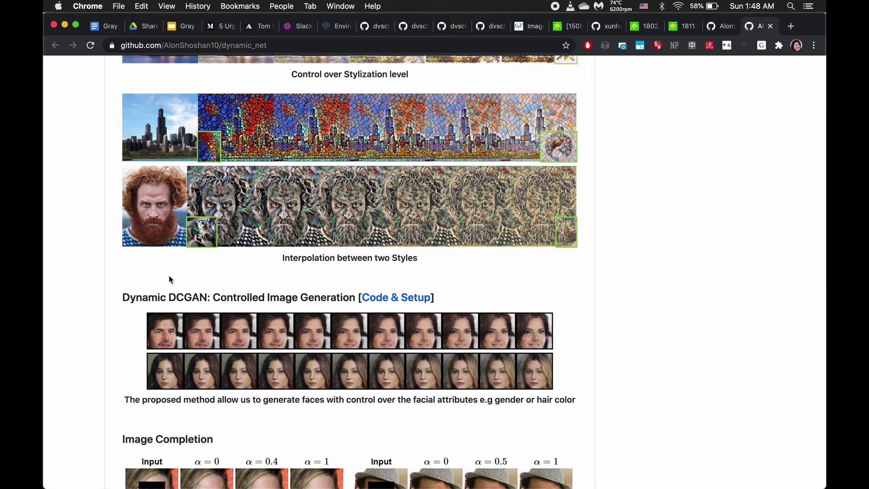
{"action": "scroll", "coordinate": [180, 280], "scroll_direction": "up", "scroll_amount": 4}
{"action": "scroll", "coordinate": [179, 277], "scroll_direction": "up", "scroll_amount": 3}
{"action": "left_click", "coordinate": [625, 235]}
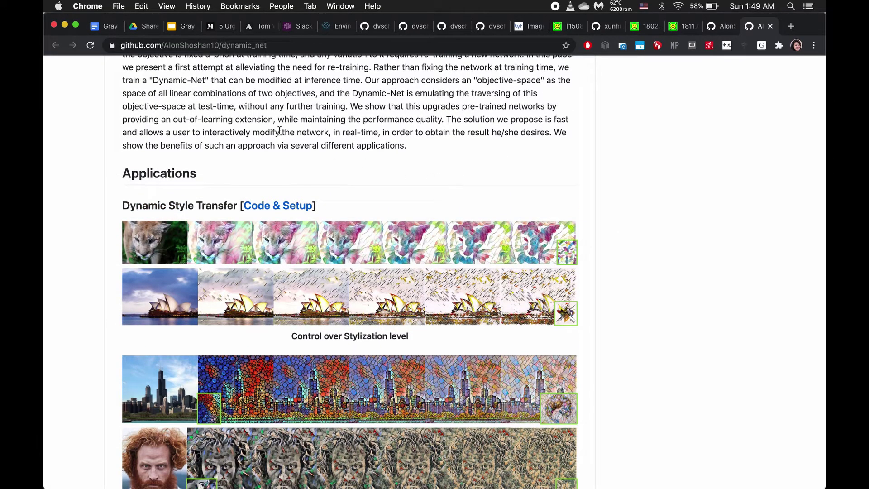
- Highlight "Dynamic-Net" in the abstract, the Dynamic Style Transfer heading's words and the caption "Control over Stylization level"
{"action": "left_click_drag", "start_coordinate": [148, 80], "coordinate": [203, 81]}
{"action": "left_click", "coordinate": [202, 79]}
{"action": "left_click_drag", "start_coordinate": [174, 207], "coordinate": [237, 204]}
{"action": "left_click", "coordinate": [233, 205]}
{"action": "left_click_drag", "start_coordinate": [291, 336], "coordinate": [400, 335]}
{"action": "left_click", "coordinate": [400, 335]}
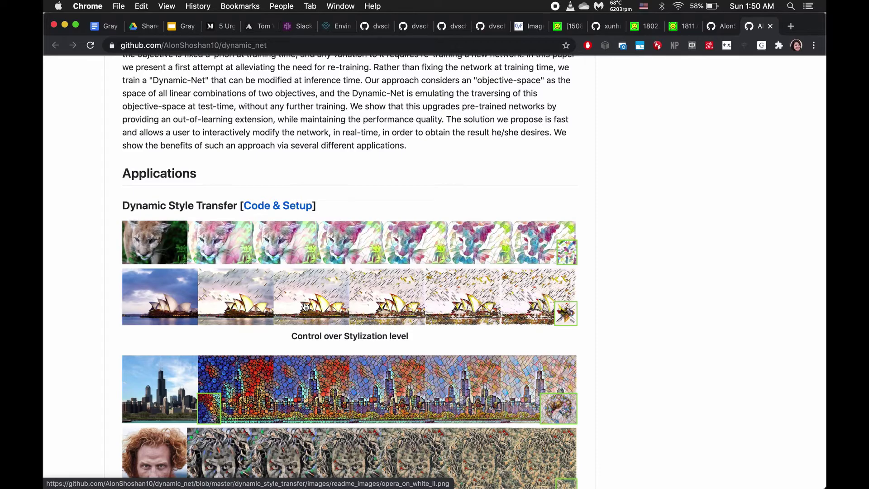
- Switch to Runway, open Dynamic-Style-Transfer in the Style Transfer workspace and look through its Style Dir options
{"action": "scroll", "coordinate": [584, 331], "scroll_direction": "down", "scroll_amount": 3}
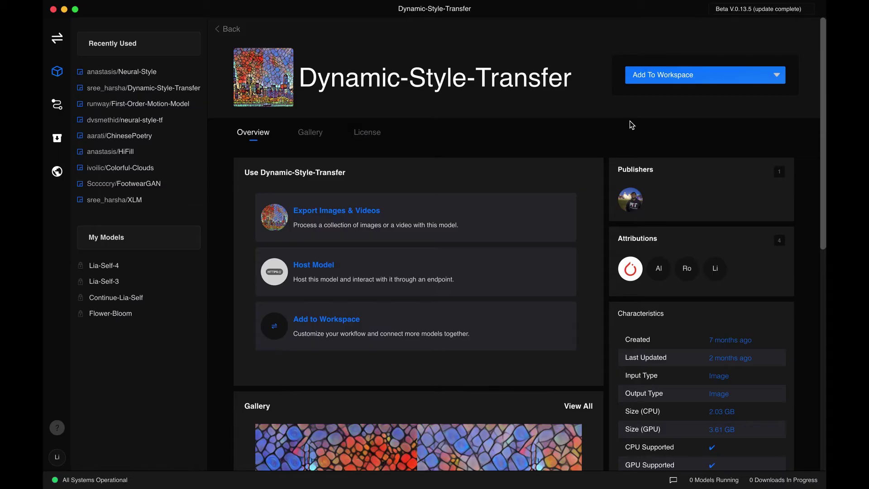
{"action": "left_click", "coordinate": [57, 38]}
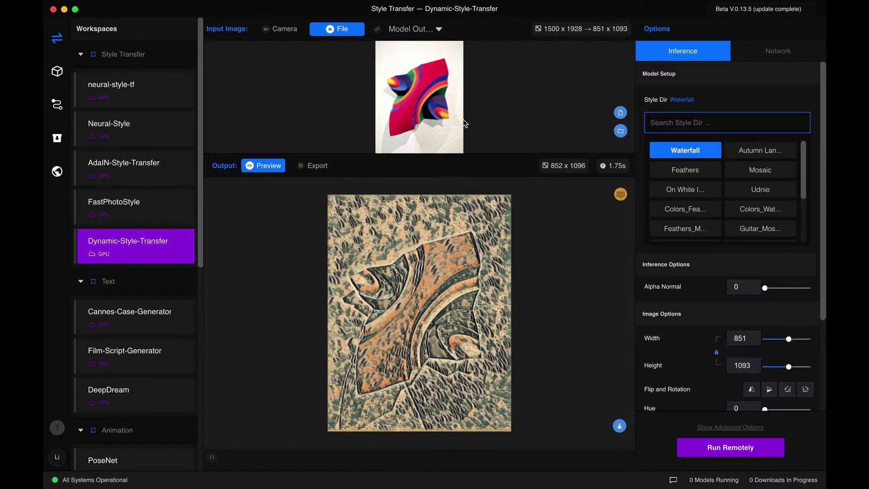
{"action": "left_click", "coordinate": [127, 200]}
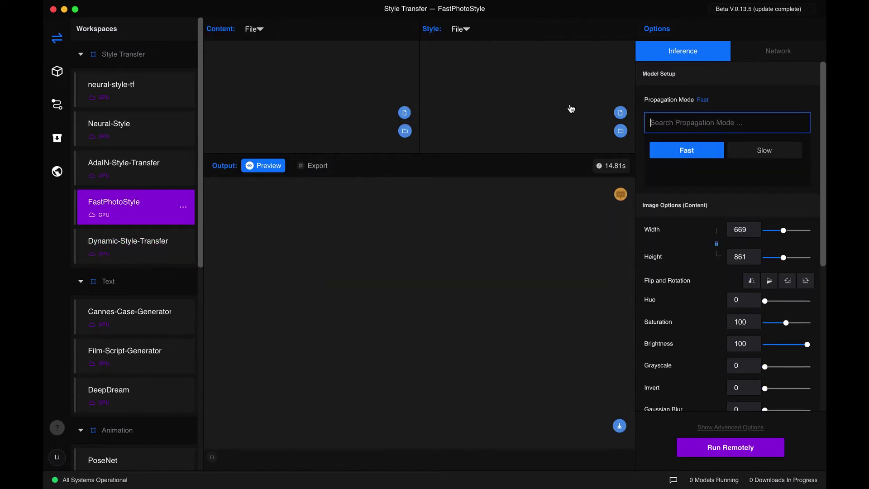
{"action": "left_click", "coordinate": [134, 248]}
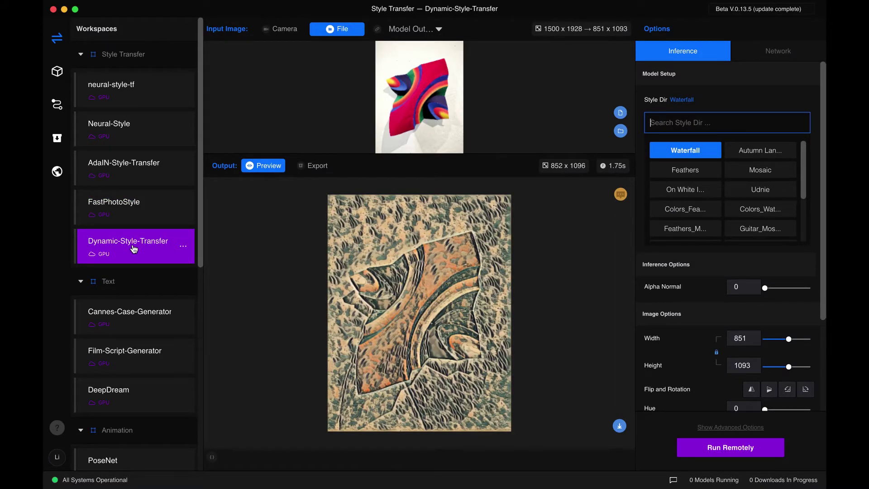
{"action": "scroll", "coordinate": [703, 186], "scroll_direction": "down", "scroll_amount": 3}
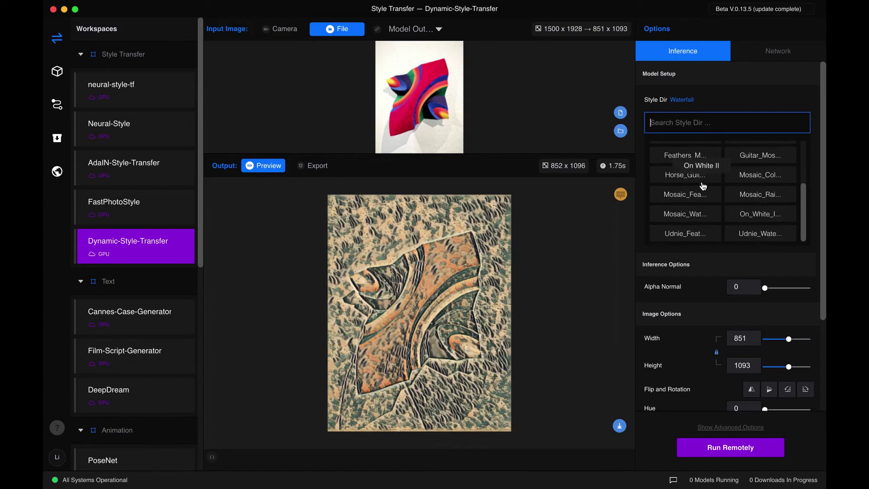
{"action": "scroll", "coordinate": [697, 199], "scroll_direction": "up", "scroll_amount": 3}
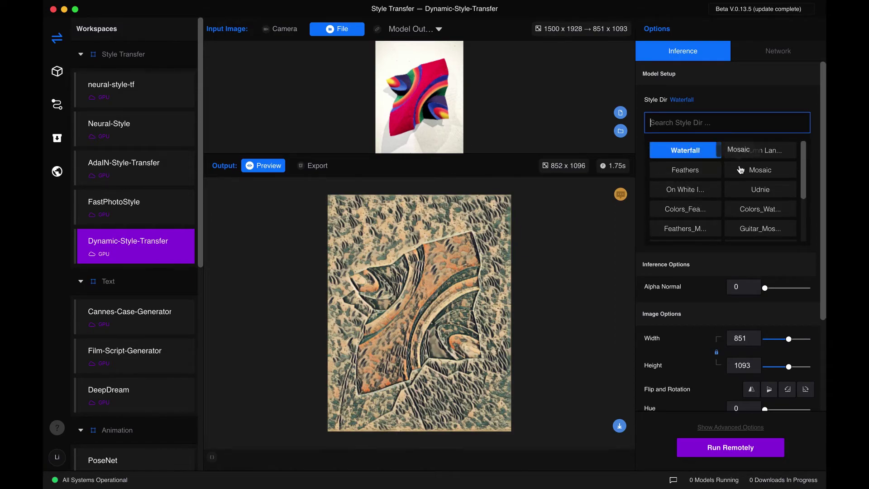
{"action": "scroll", "coordinate": [668, 207], "scroll_direction": "down", "scroll_amount": 3}
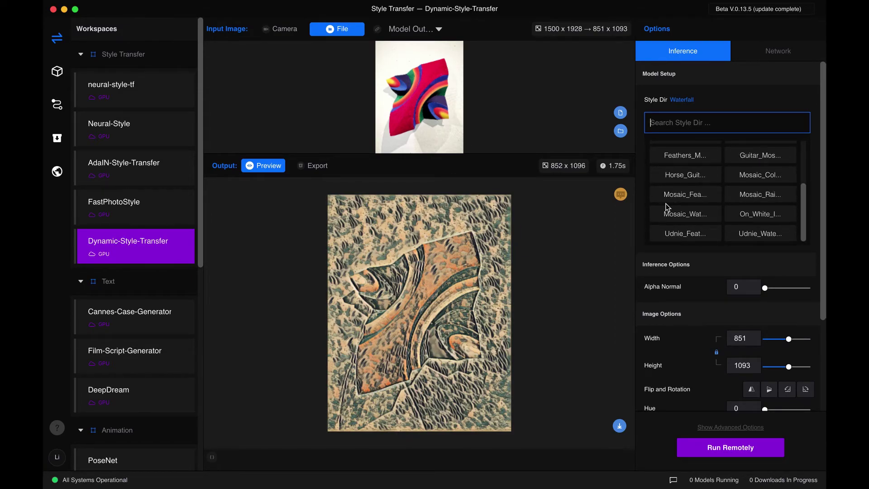
{"action": "scroll", "coordinate": [669, 199], "scroll_direction": "up", "scroll_amount": 3}
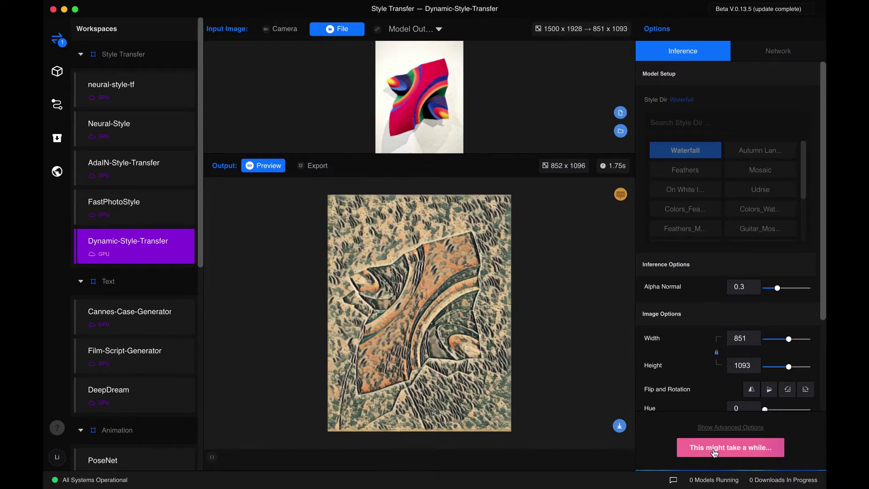
- Reduce the input image's width to 482 and run Dynamic-Style-Transfer remotely with the Waterfall style
{"action": "mouse_move", "coordinate": [554, 4]}
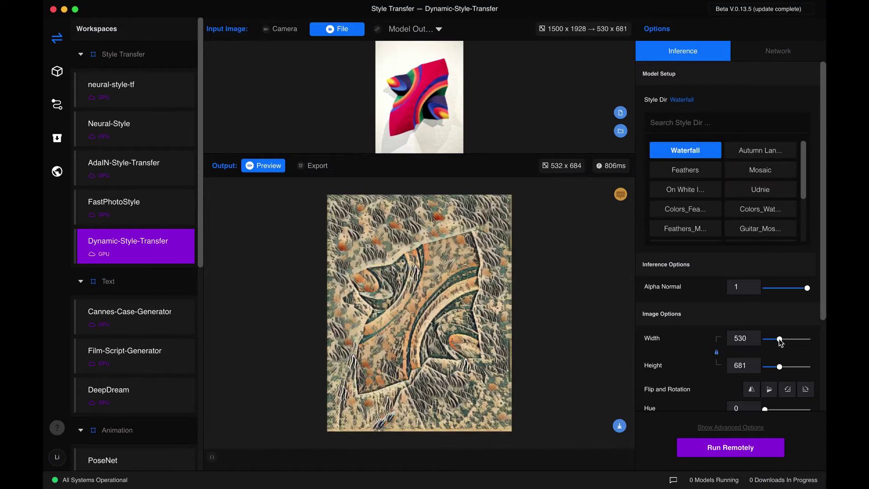
{"action": "left_click", "coordinate": [779, 339]}
{"action": "left_click_drag", "start_coordinate": [780, 339], "coordinate": [778, 340]}
{"action": "left_click", "coordinate": [732, 454]}
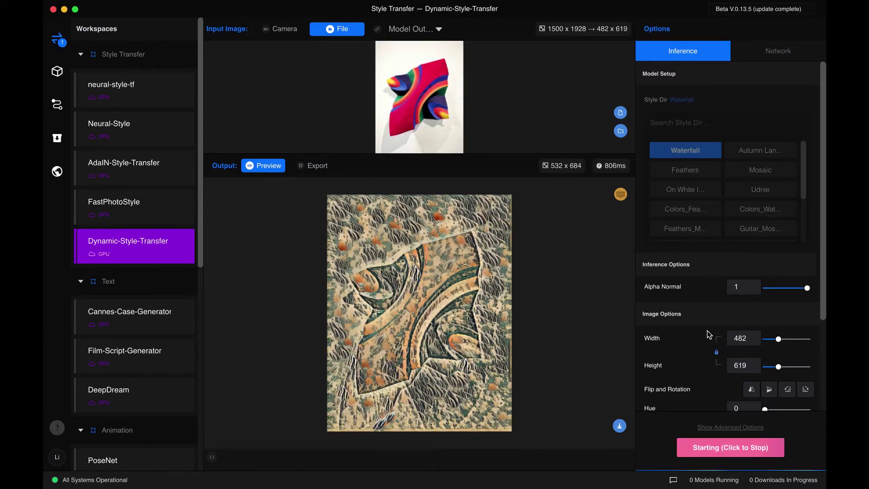
- Set Alpha Normal to 0.6, 0.2 and finally 0 on the running model to compare stylization levels
{"action": "left_click", "coordinate": [789, 288]}
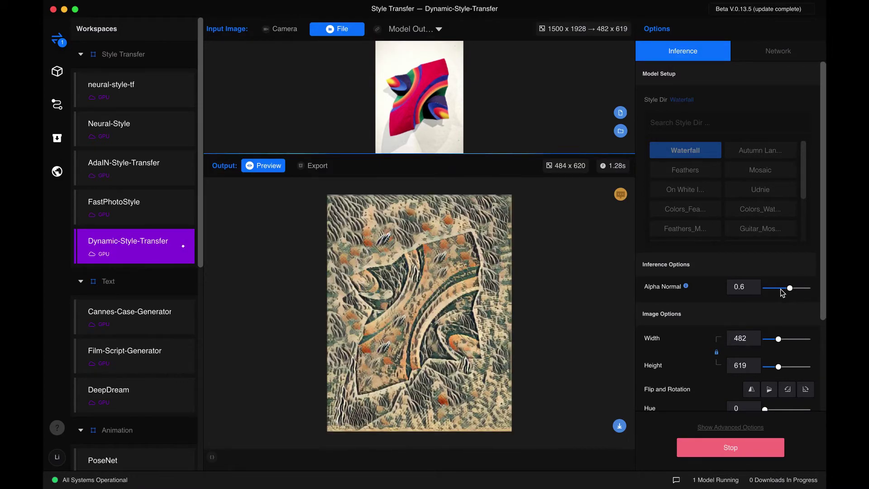
{"action": "left_click", "coordinate": [774, 288]}
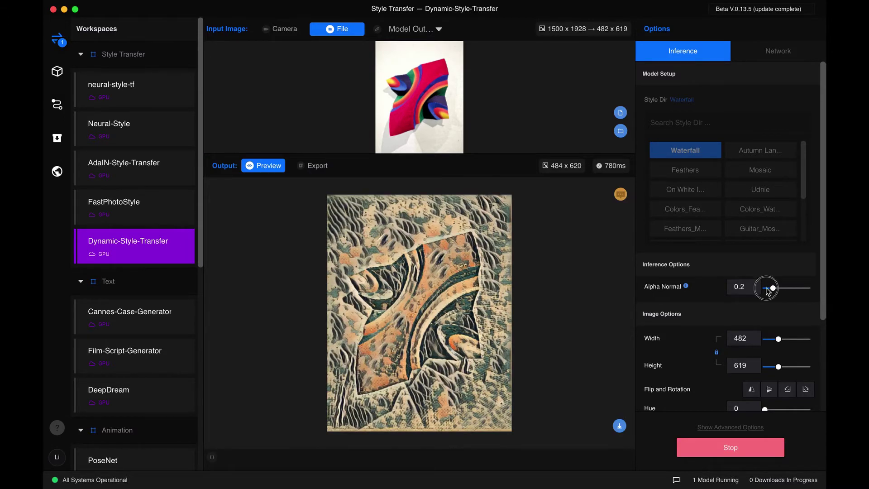
{"action": "left_click", "coordinate": [766, 289]}
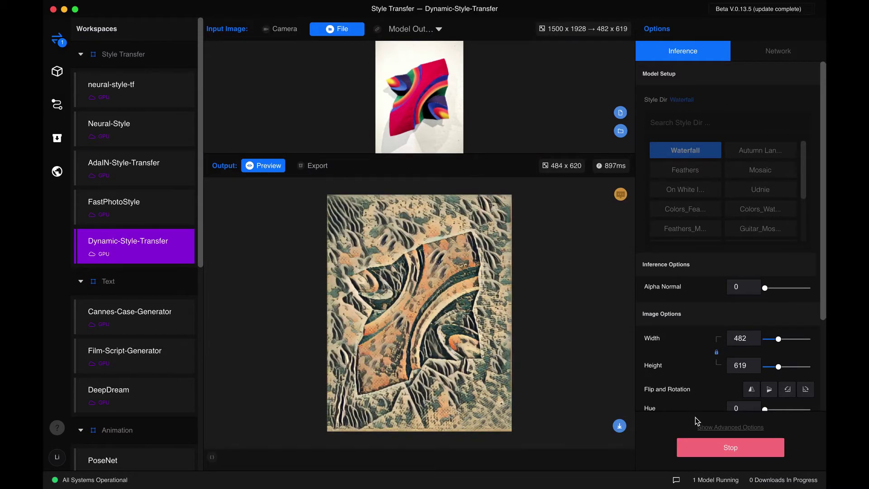
- Stop the running model and rerun it remotely with the Feathers style
{"action": "left_click", "coordinate": [725, 449]}
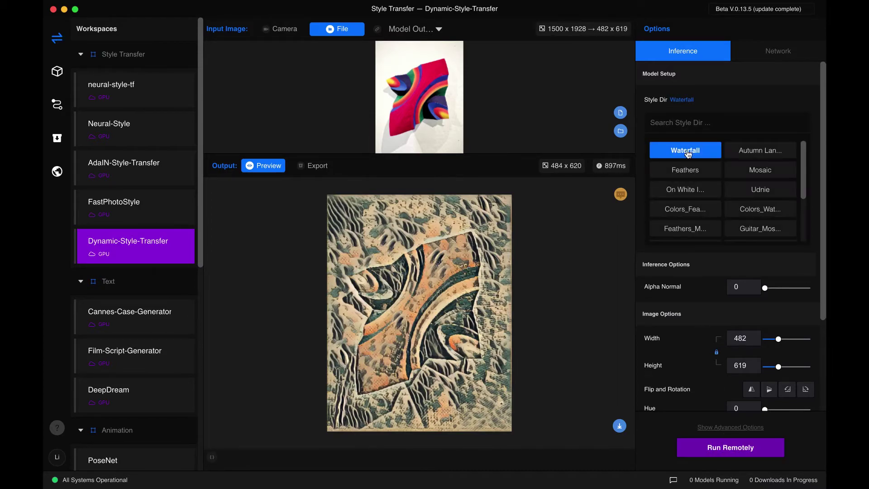
{"action": "left_click", "coordinate": [692, 174]}
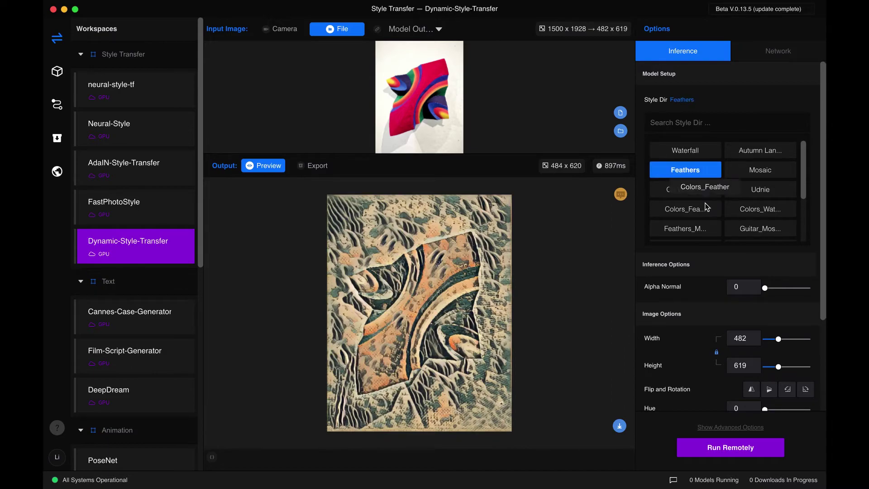
{"action": "left_click", "coordinate": [729, 449]}
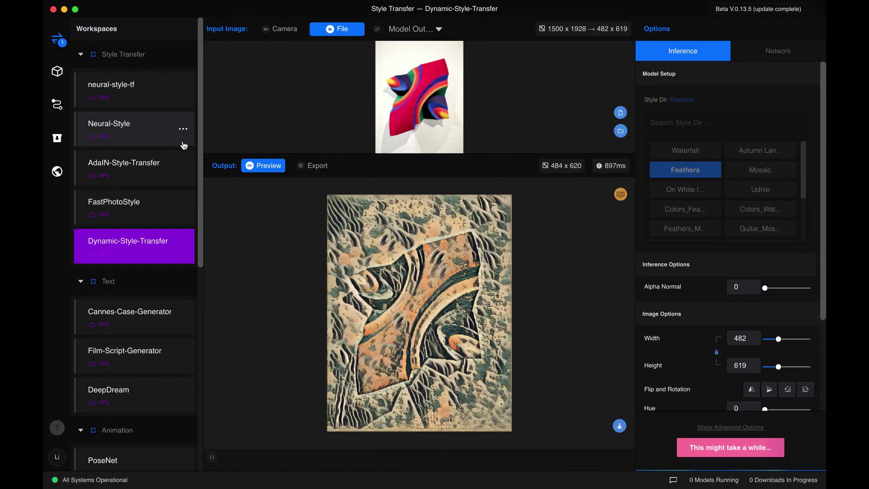
{"action": "left_click", "coordinate": [183, 170]}
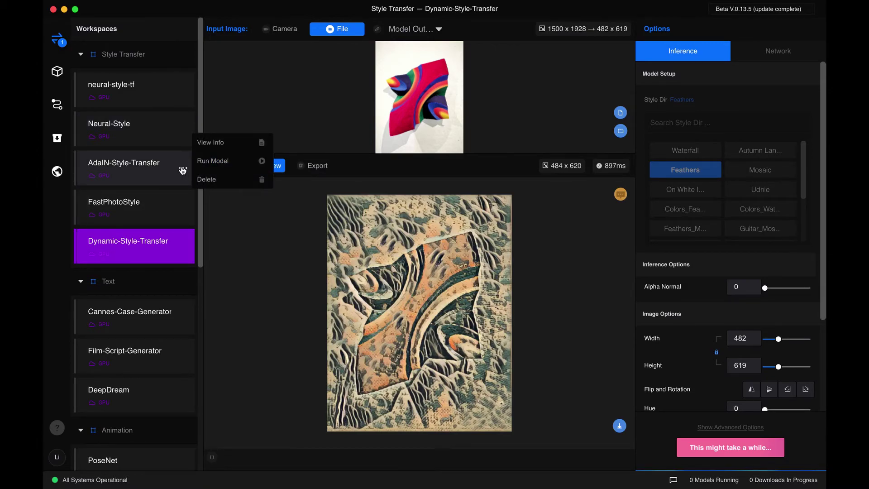
{"action": "left_click", "coordinate": [249, 250]}
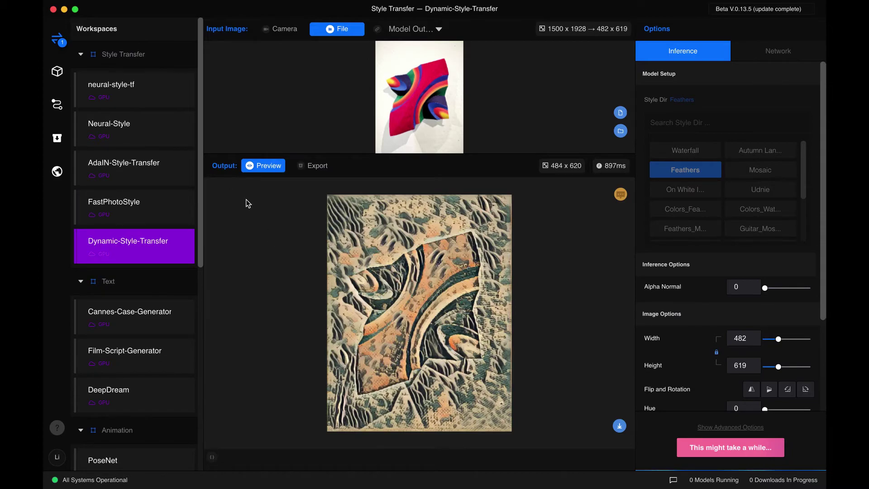
{"action": "mouse_move", "coordinate": [180, 212]}
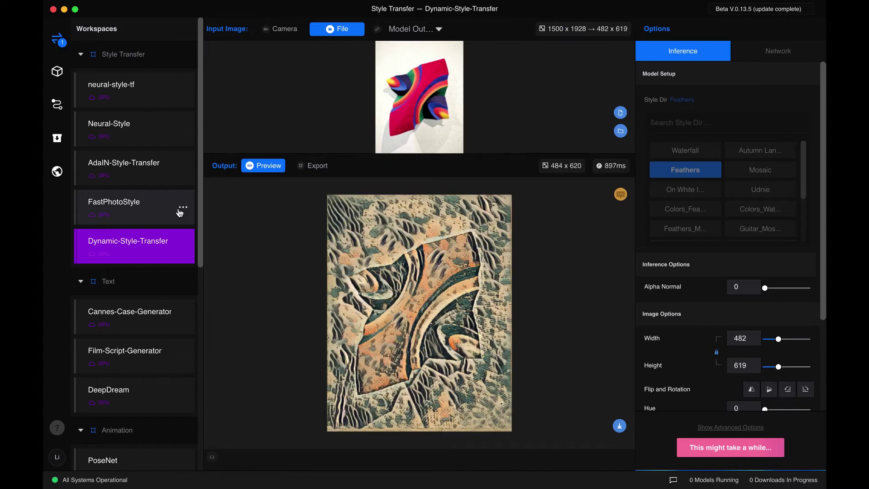
{"action": "mouse_move", "coordinate": [178, 249]}
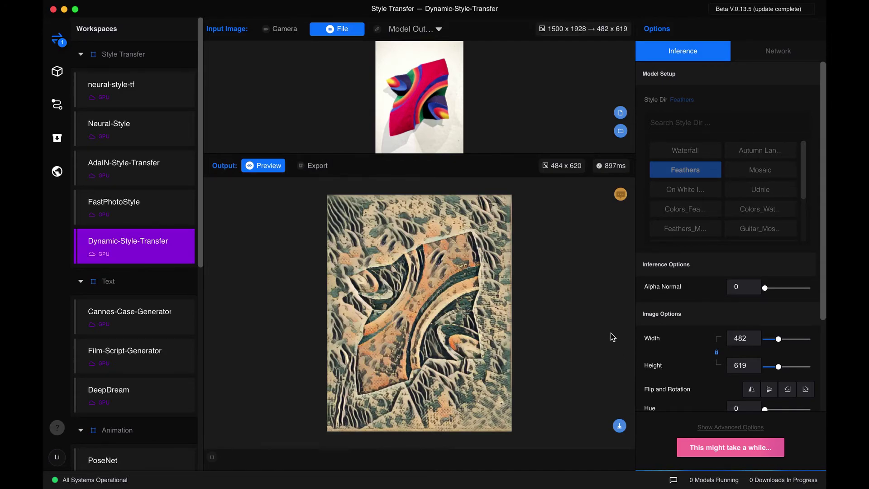
{"action": "scroll", "coordinate": [714, 180], "scroll_direction": "down", "scroll_amount": 3}
{"action": "scroll", "coordinate": [714, 180], "scroll_direction": "up", "scroll_amount": 3}
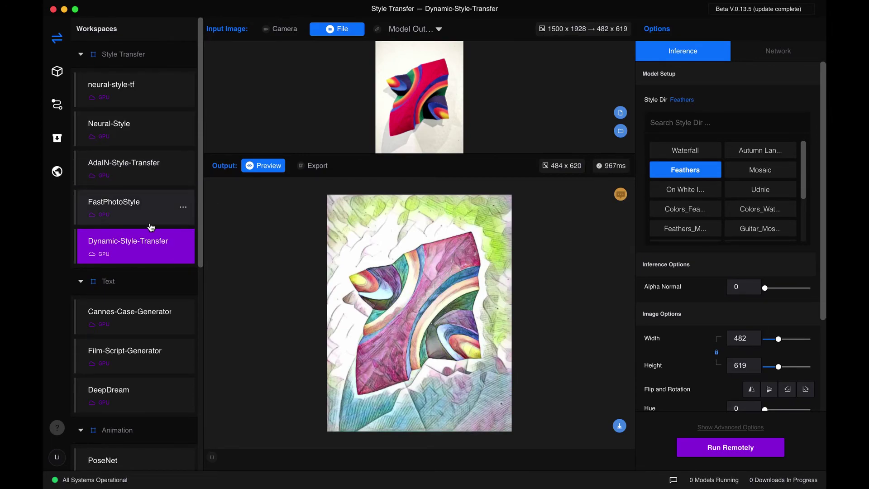
- Compare the outputs of Neural-Style, AdaIN-Style-Transfer, FastPhotoStyle and Dynamic-Style-Transfer in turn
{"action": "mouse_move", "coordinate": [560, 9]}
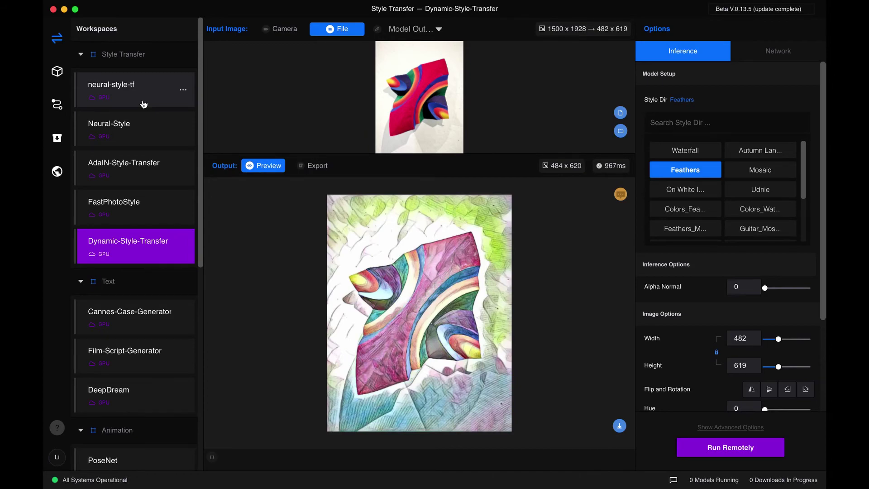
{"action": "left_click", "coordinate": [136, 125]}
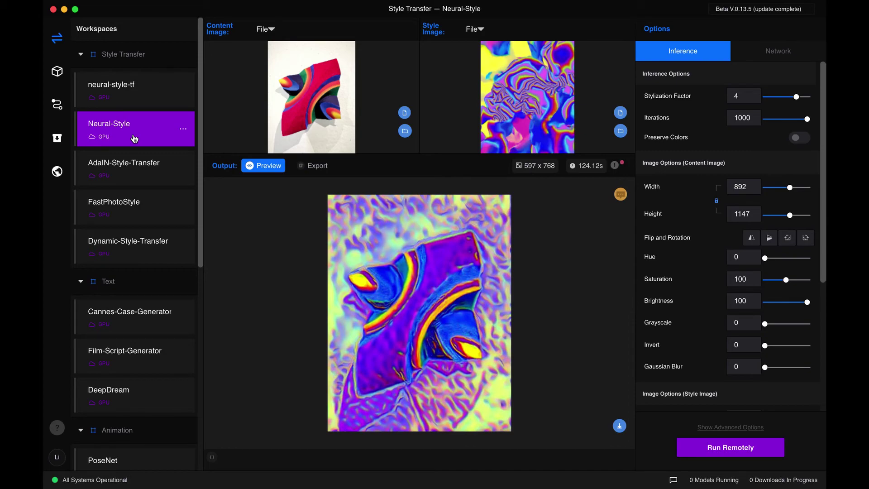
{"action": "left_click", "coordinate": [140, 169]}
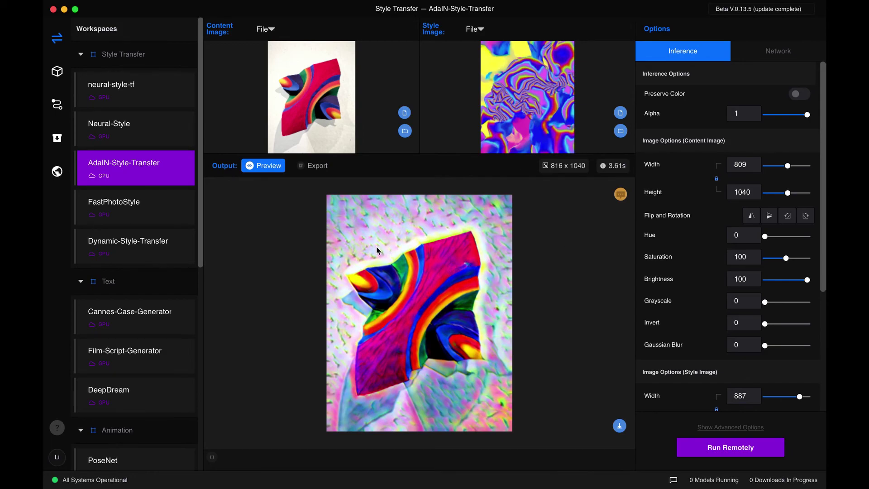
{"action": "left_click", "coordinate": [149, 208]}
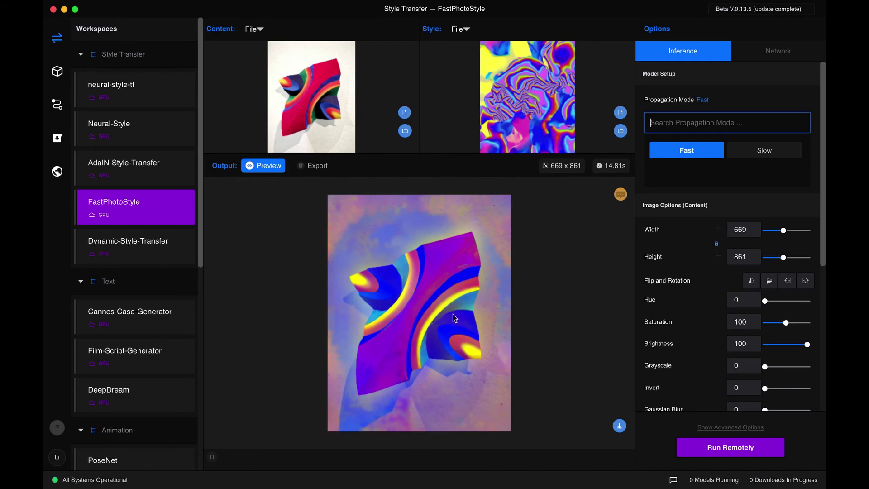
{"action": "left_click", "coordinate": [114, 246]}
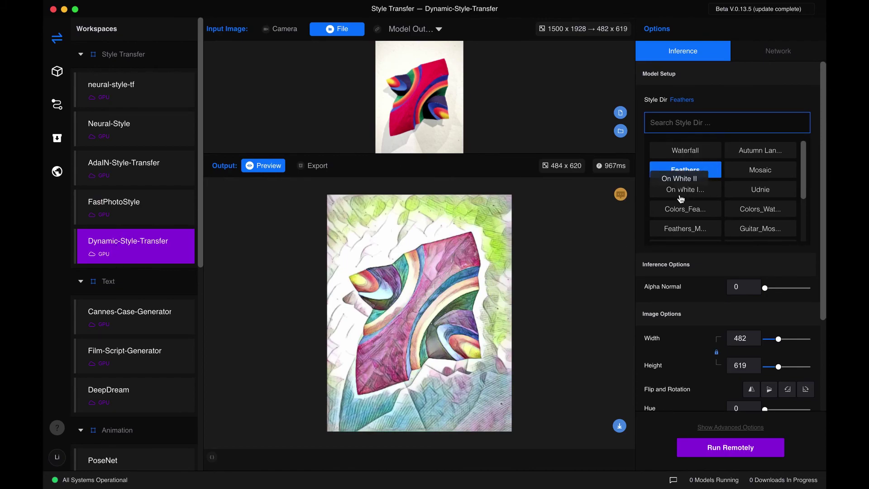
- Look through Dynamic-Style-Transfer's Style Dir options, keeping Feathers selected, and review the neural-style-tf output
{"action": "scroll", "coordinate": [696, 194], "scroll_direction": "down", "scroll_amount": 2}
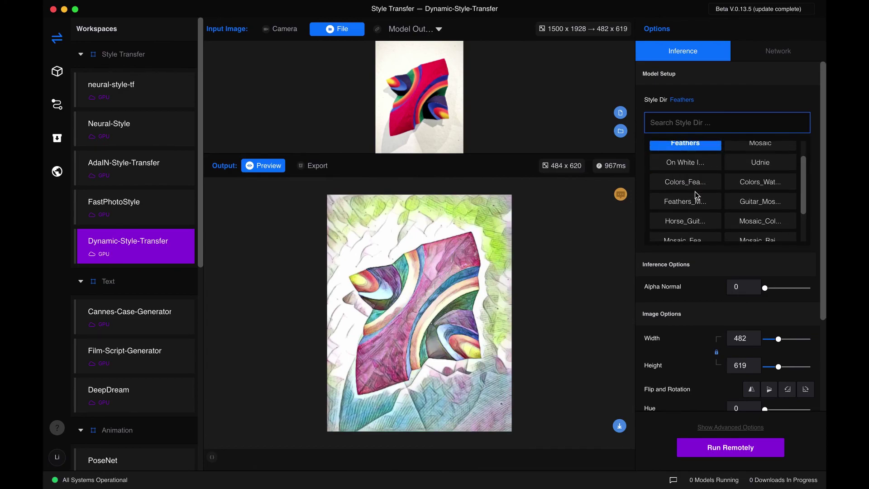
{"action": "scroll", "coordinate": [694, 191], "scroll_direction": "up", "scroll_amount": 1}
{"action": "left_click", "coordinate": [706, 171]}
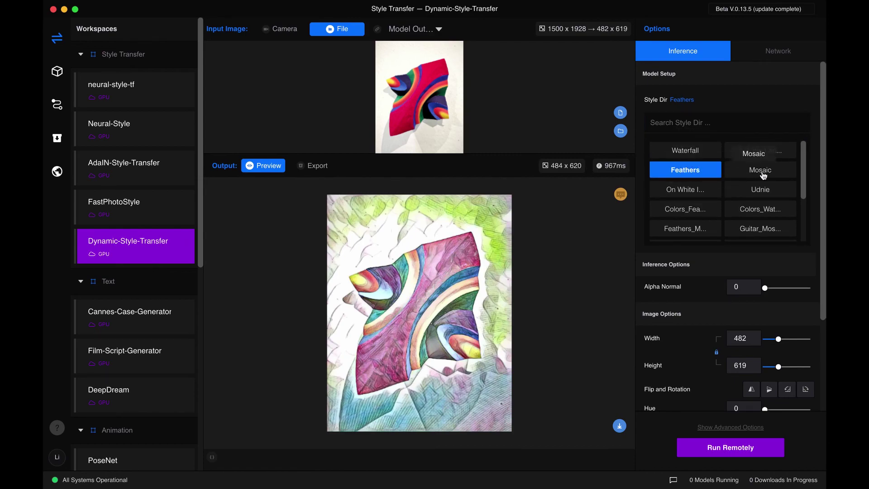
{"action": "scroll", "coordinate": [755, 195], "scroll_direction": "down", "scroll_amount": 5}
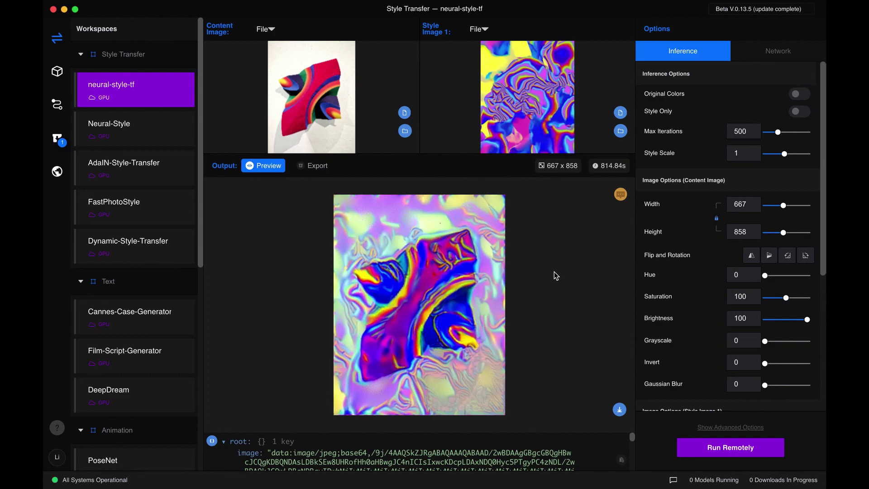
{"action": "mouse_move", "coordinate": [546, 7]}
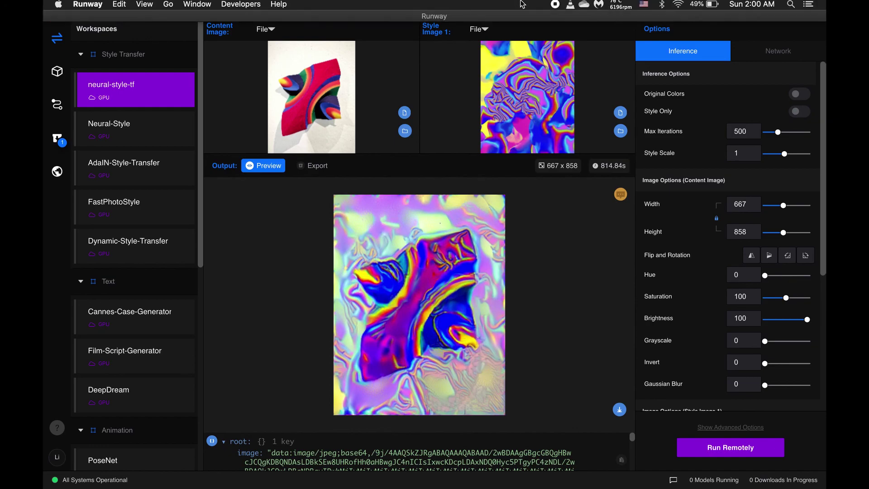